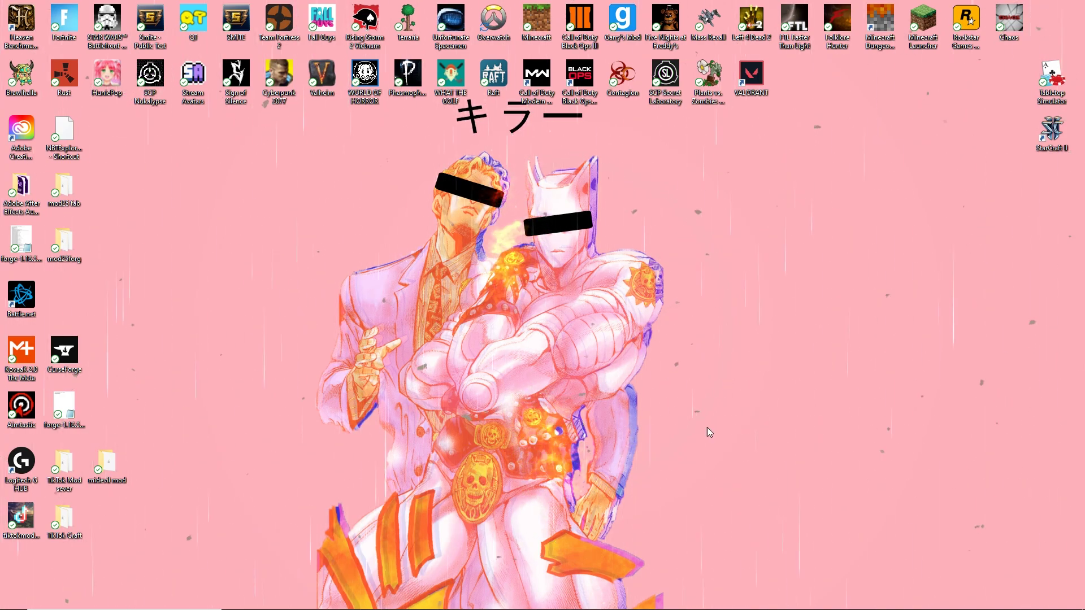
Open Chrome on a new tab and type 'java' into the Google search box
left_click(318, 602)
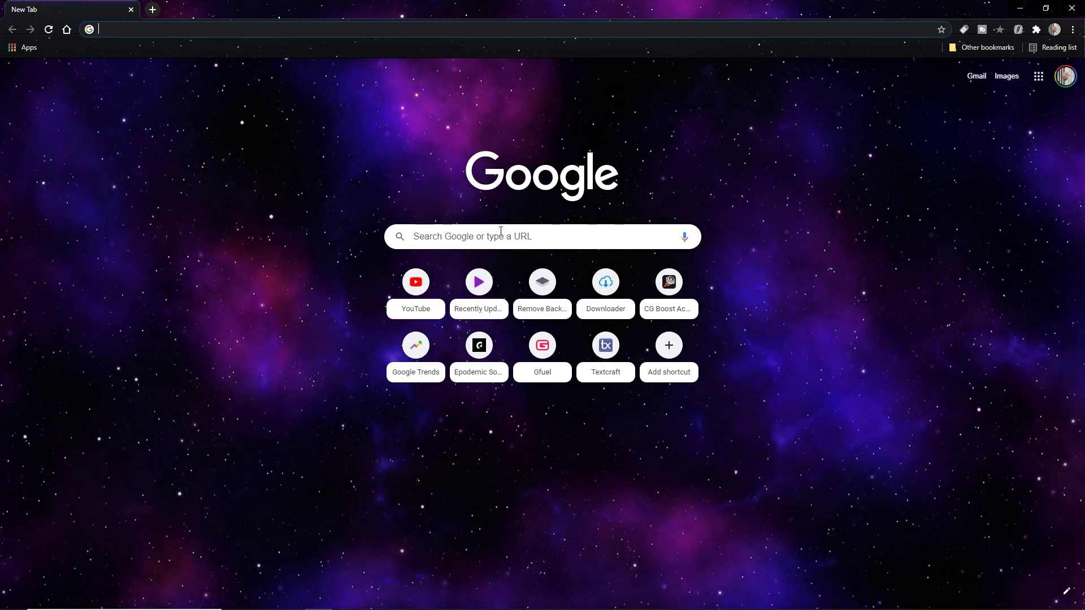
left_click(458, 244)
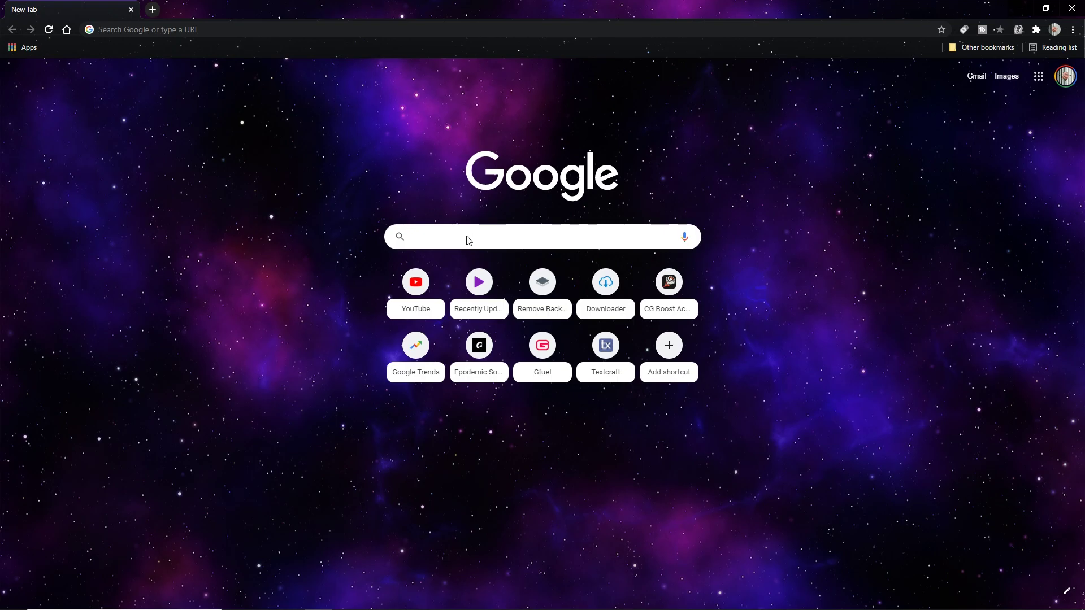
type("jav")
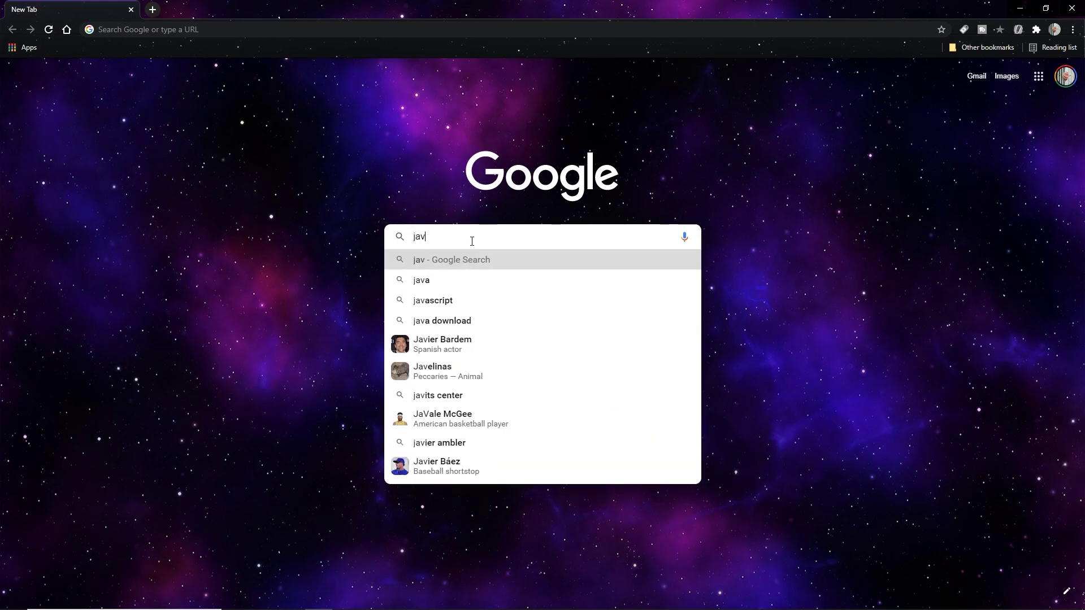
type("a")
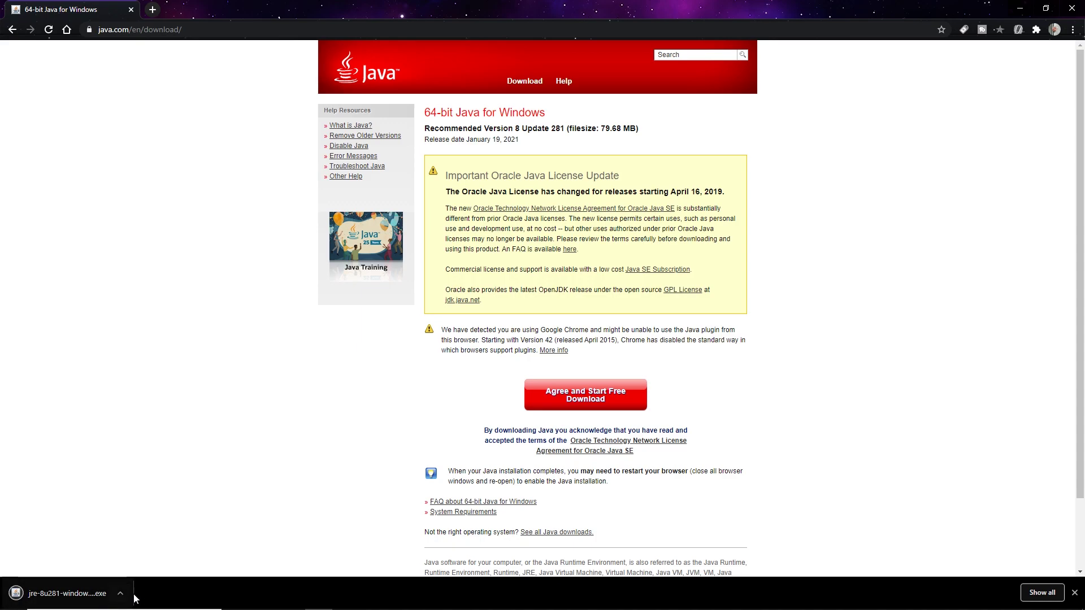
Close Chrome and drag jre-8u281-windows-x64.exe from Downloads onto the desktop
left_click(1071, 7)
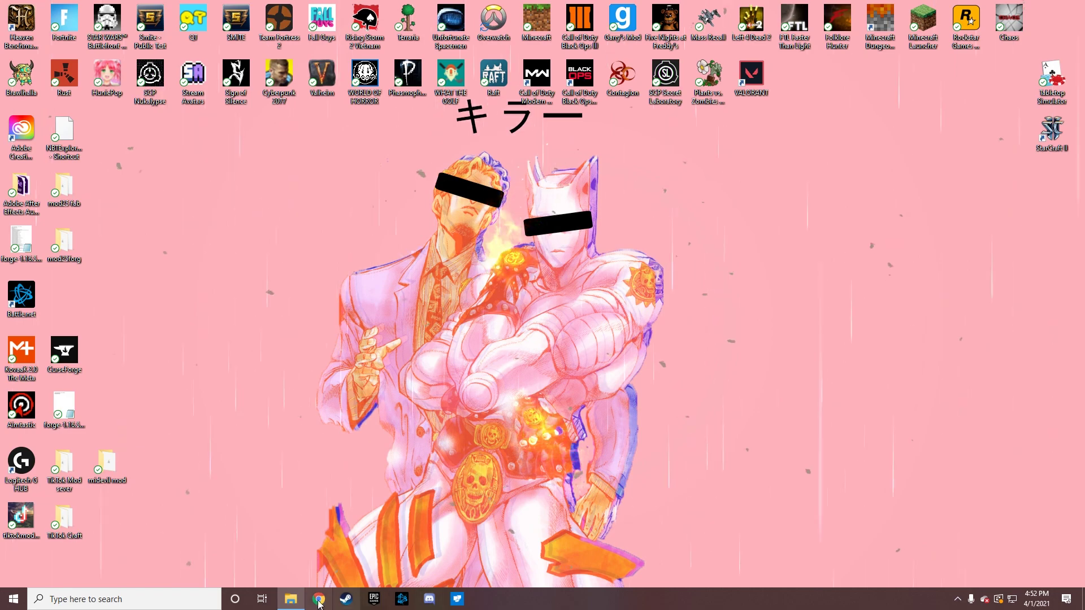
right_click(290, 599)
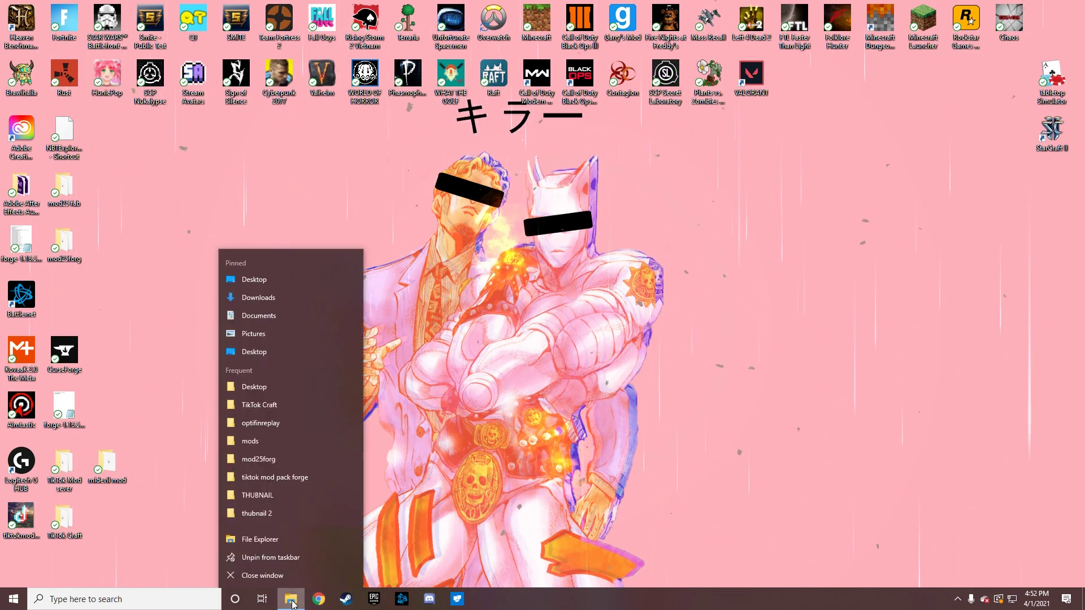
left_click(266, 299)
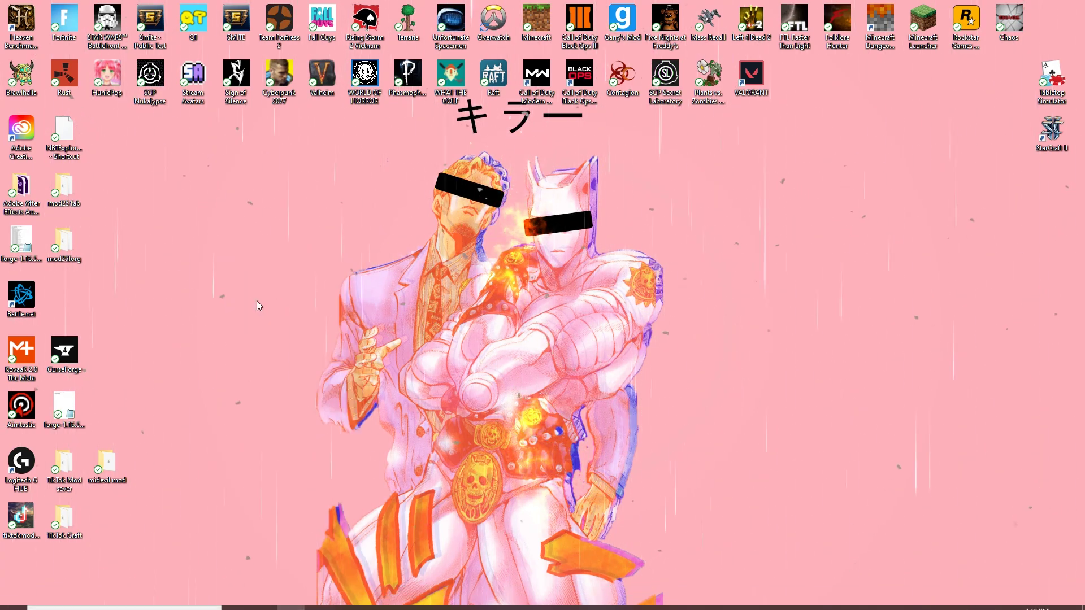
left_click_drag(56, 99, 815, 48)
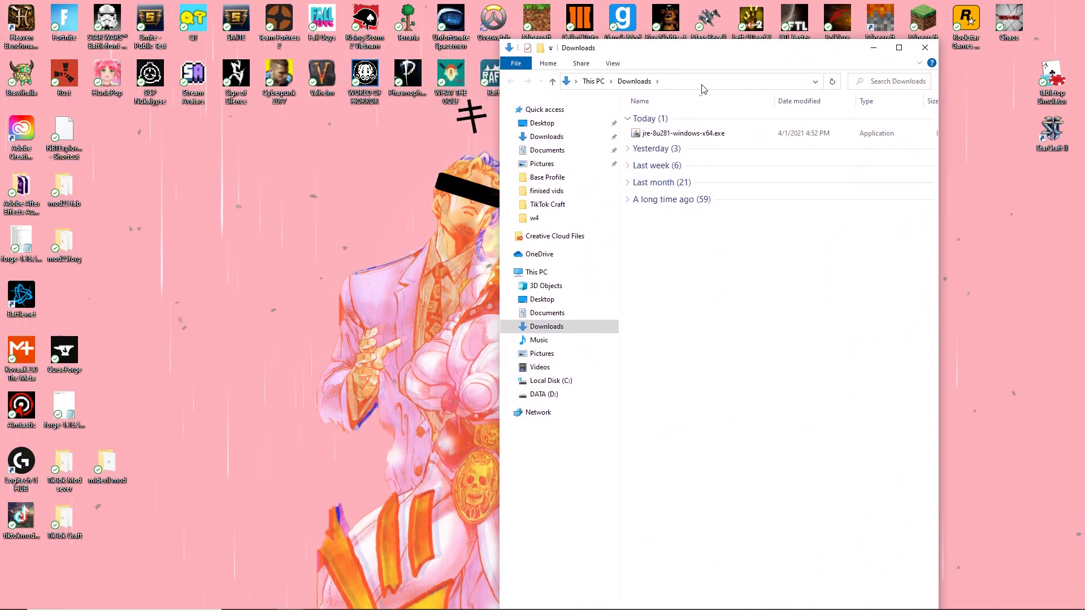
left_click(671, 133)
left_click_drag(670, 135, 367, 314)
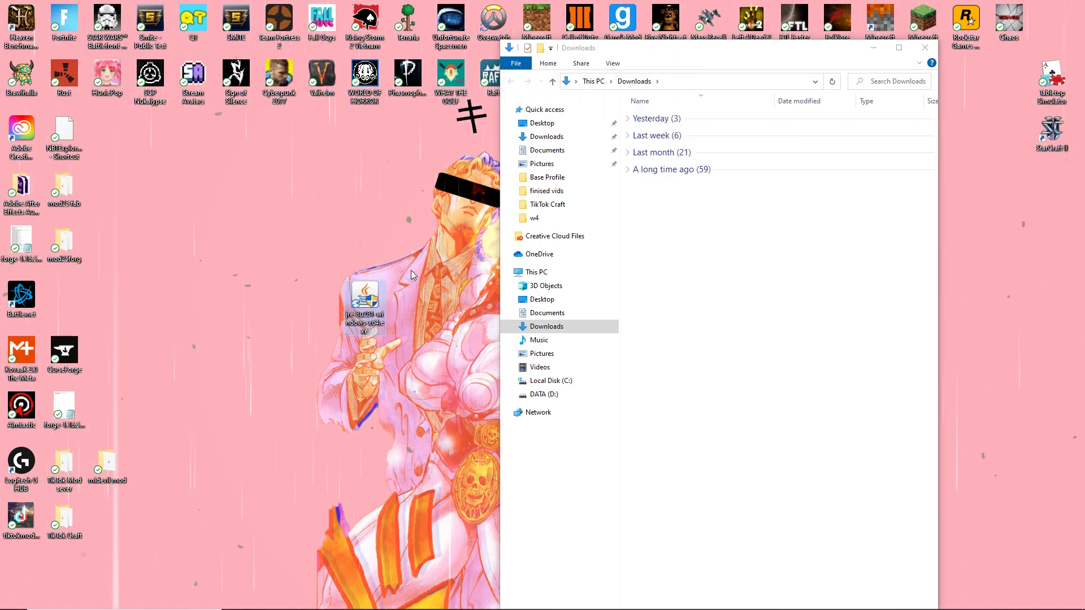
Launch the Java installer from the desktop, letting it run past the SmartScreen warning
left_click(874, 47)
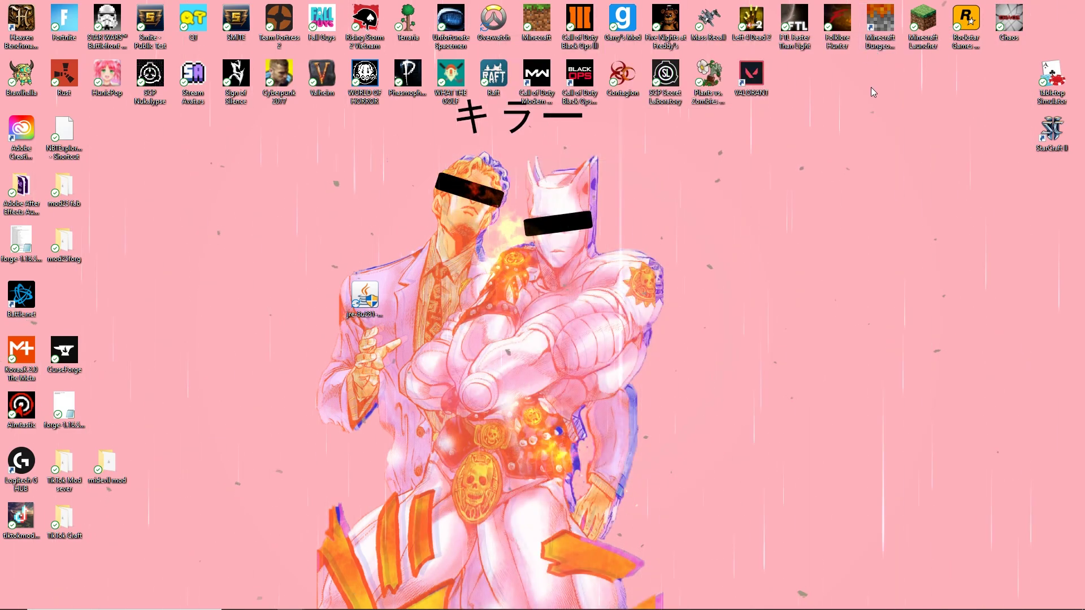
double_click(365, 297)
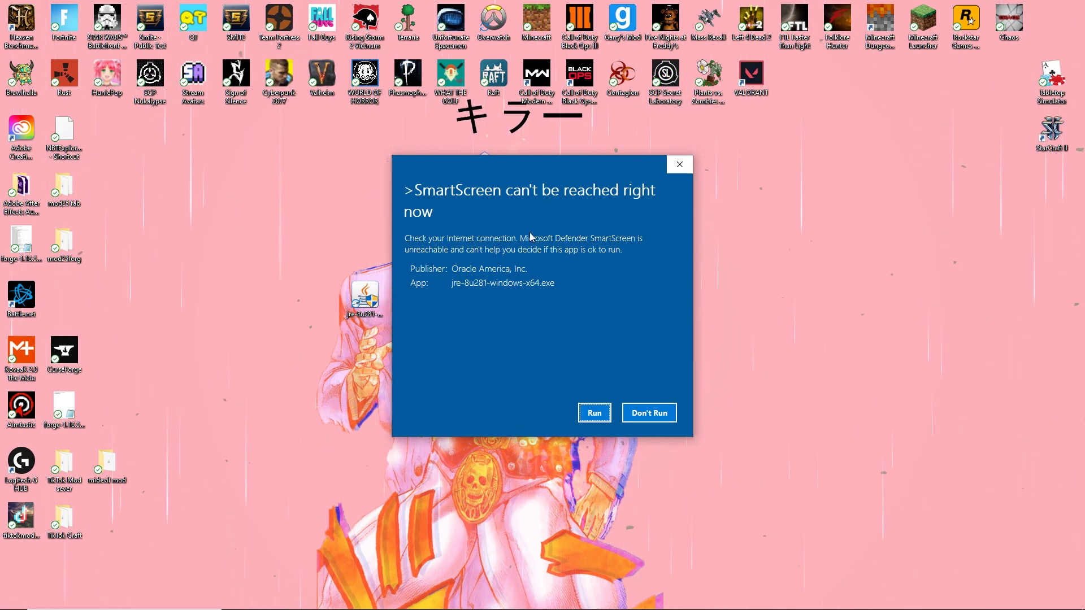
left_click(605, 418)
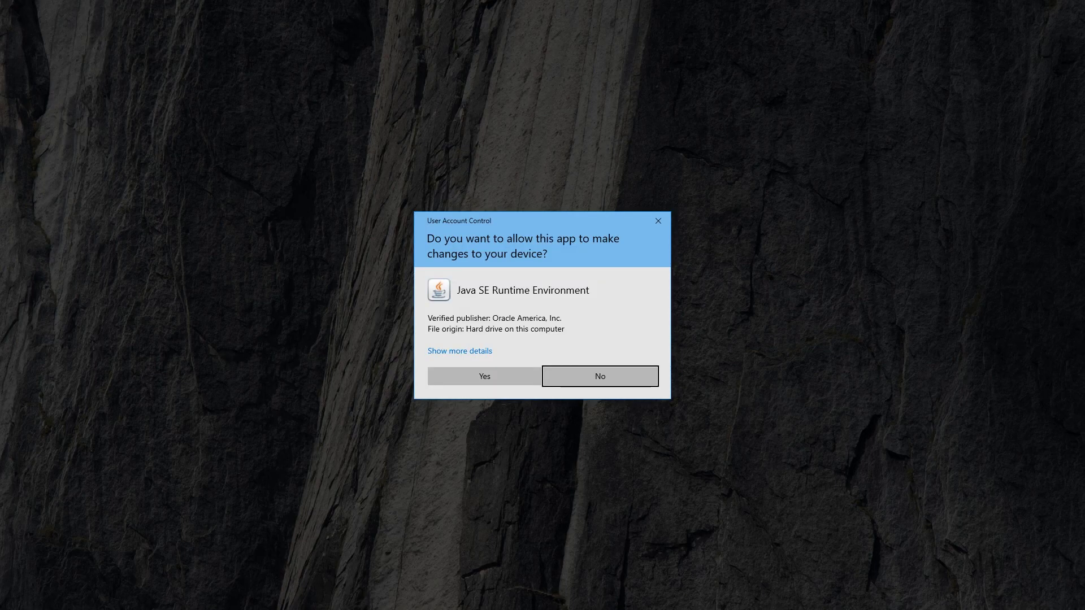
Install Java through Java Setup and close it once installation succeeds
left_click(516, 379)
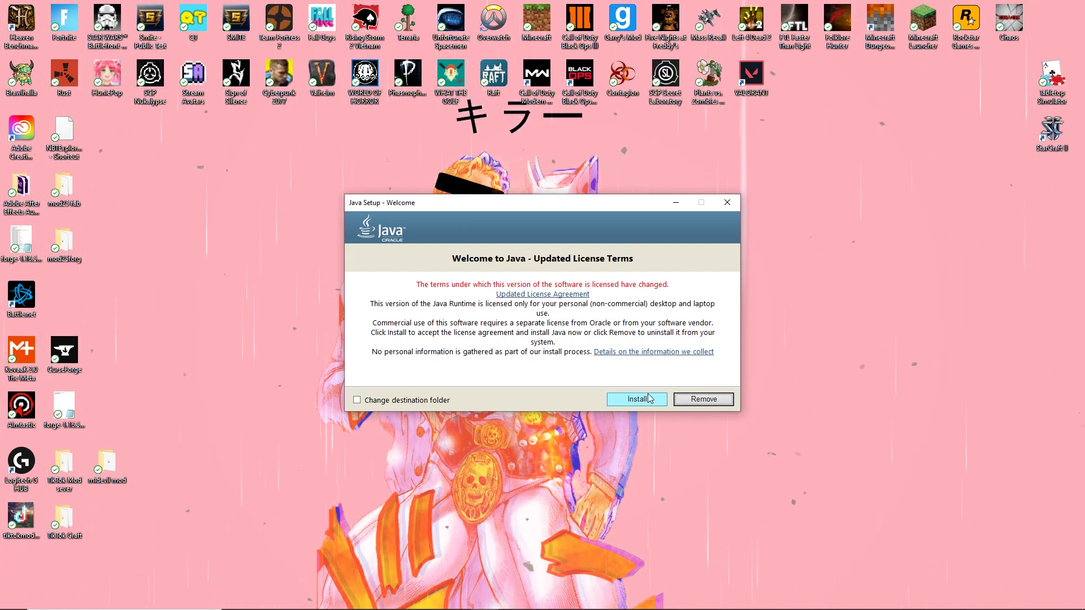
left_click(362, 401)
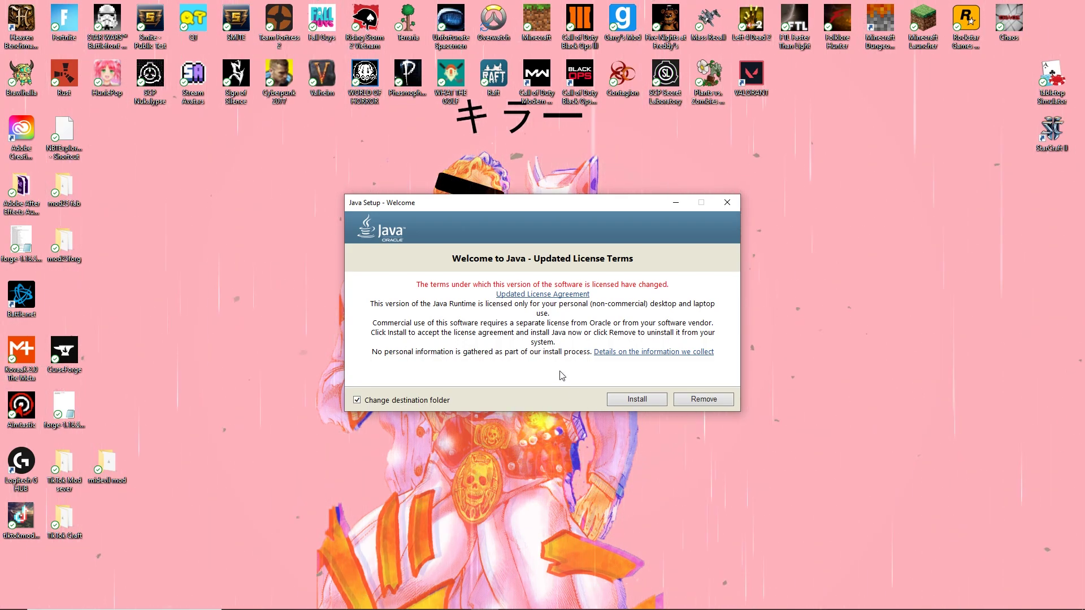
left_click(622, 398)
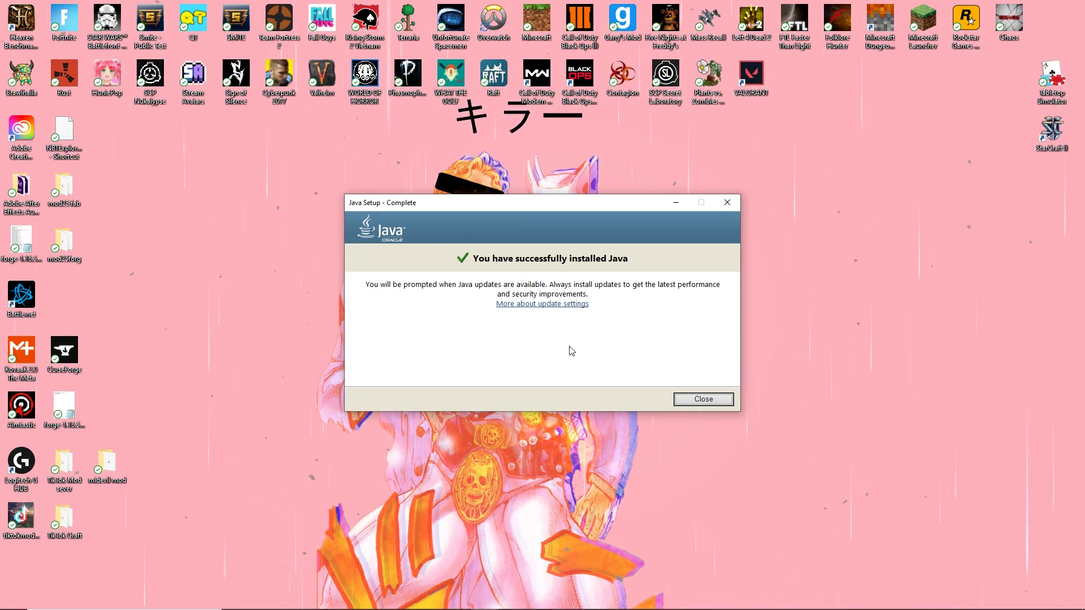
left_click(703, 399)
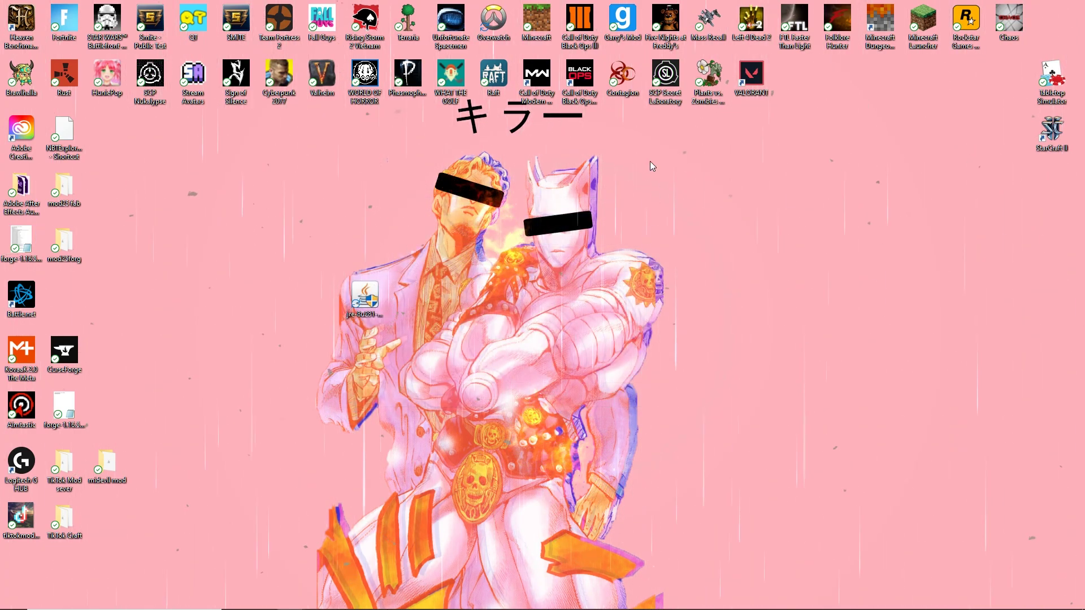
Delete the leftover jre installer from the desktop and reposition the CurseForge shortcut
left_click(360, 305)
right_click(360, 305)
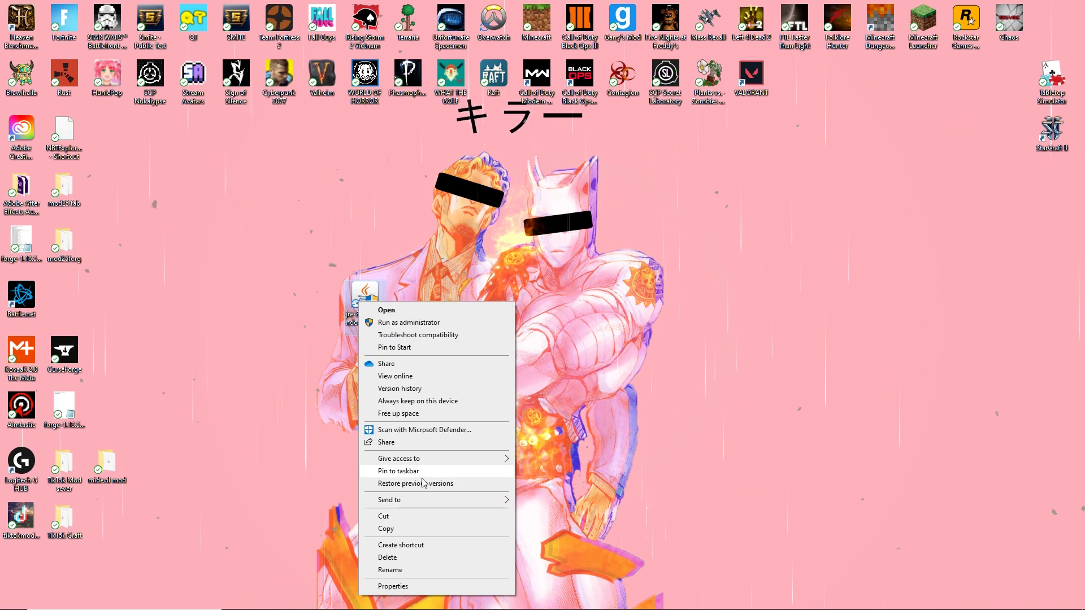
left_click(386, 554)
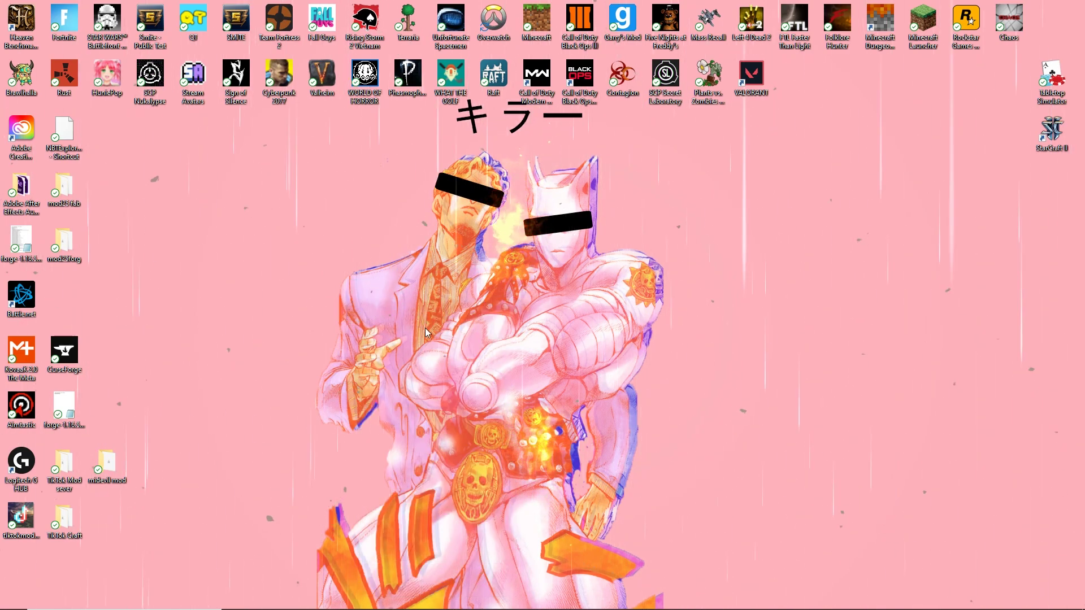
left_click_drag(70, 369, 585, 369)
left_click_drag(637, 271, 755, 415)
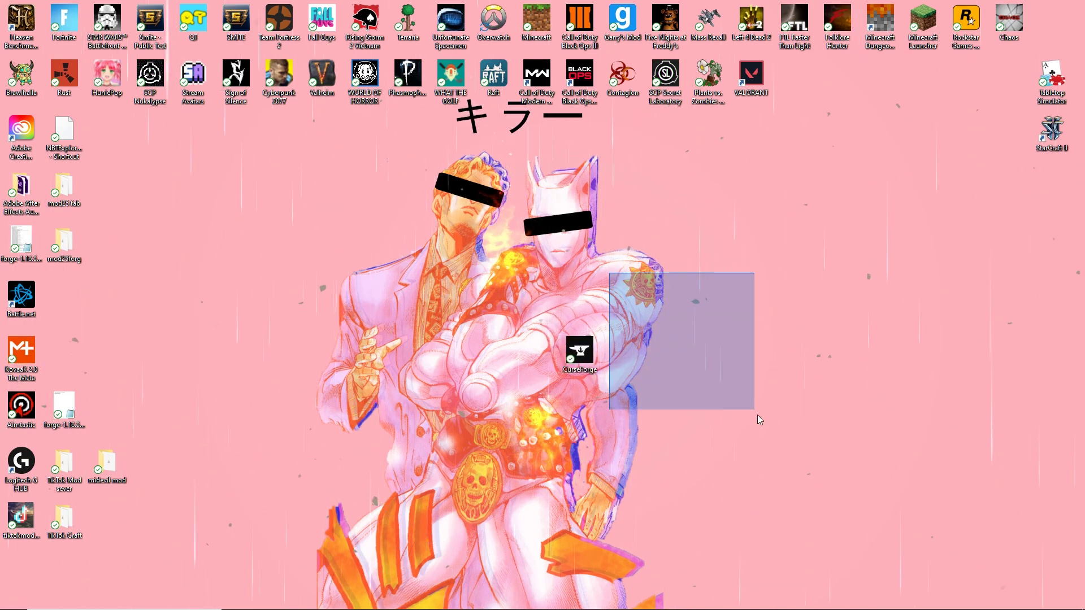
right_click(758, 203)
left_click(670, 314)
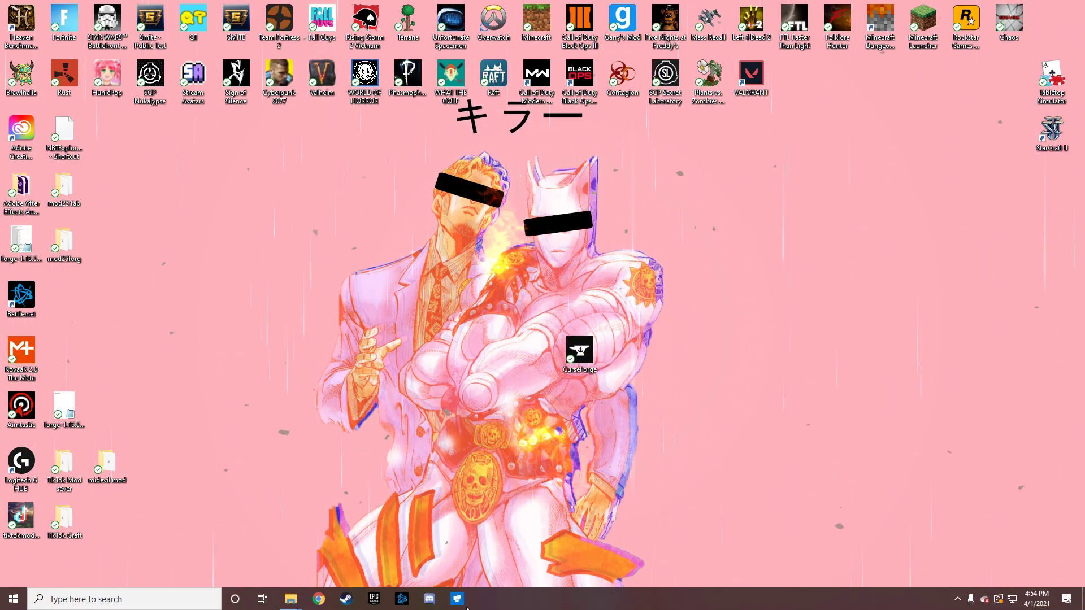
Search Google for CurseForge and open the website's Minecraft modpacks listing, sorted by popularity
left_click(295, 598)
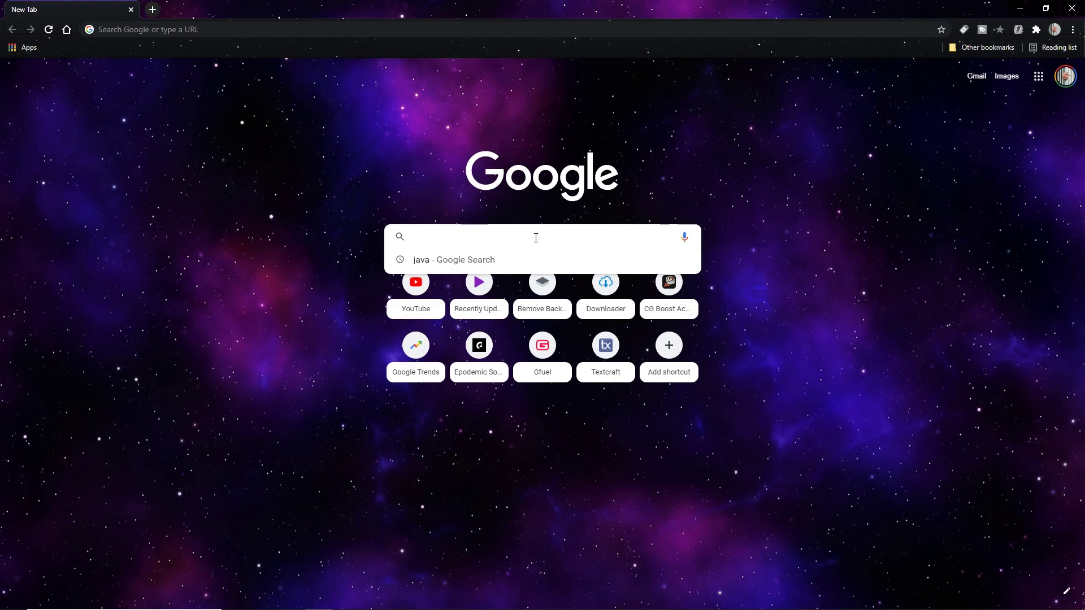
type("curse")
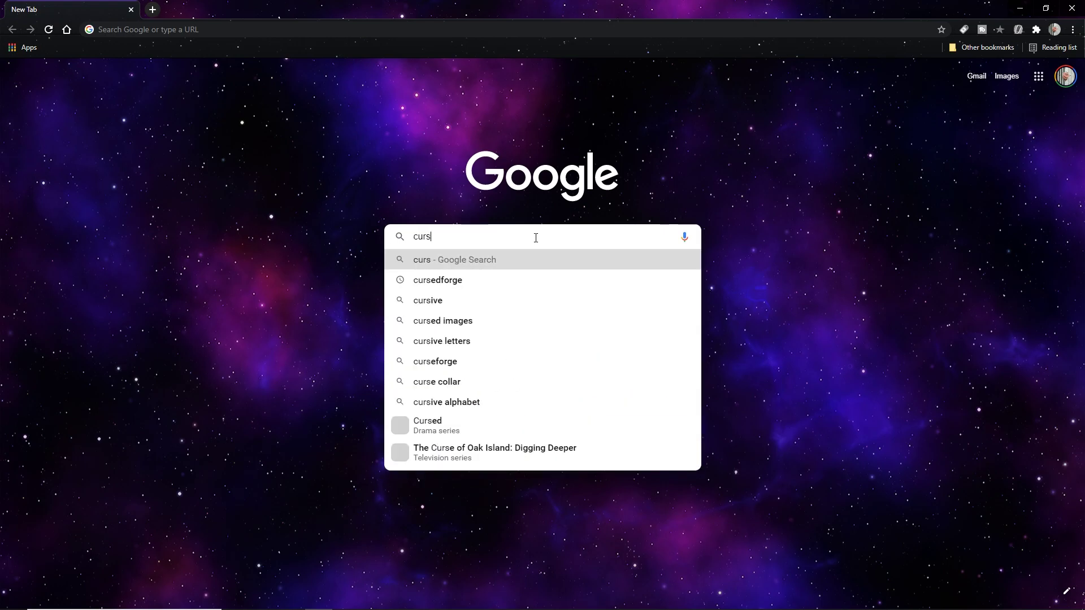
left_click(480, 280)
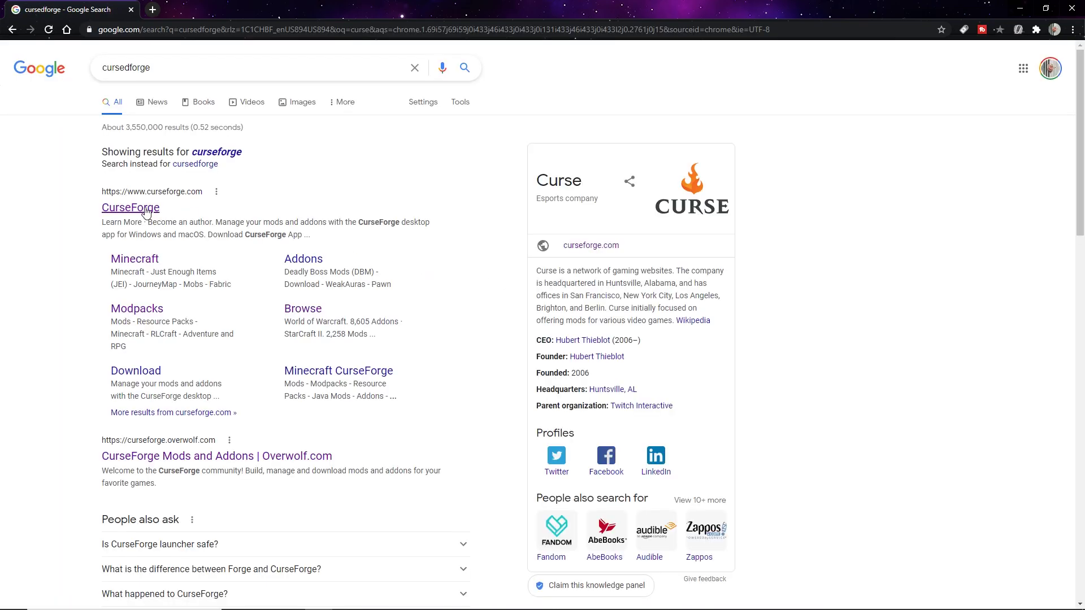
left_click(113, 208)
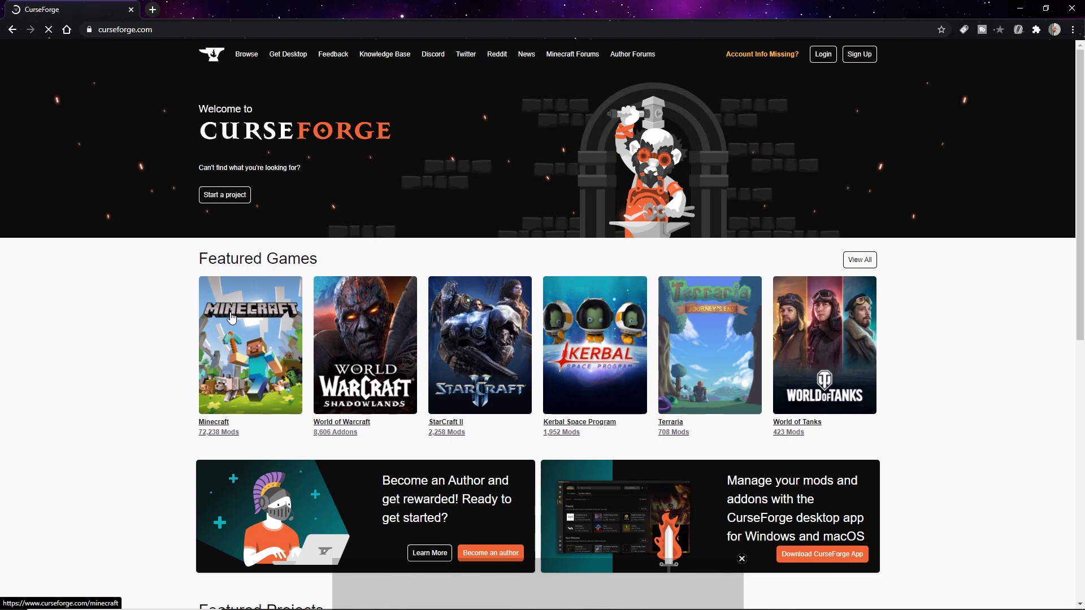
left_click(253, 339)
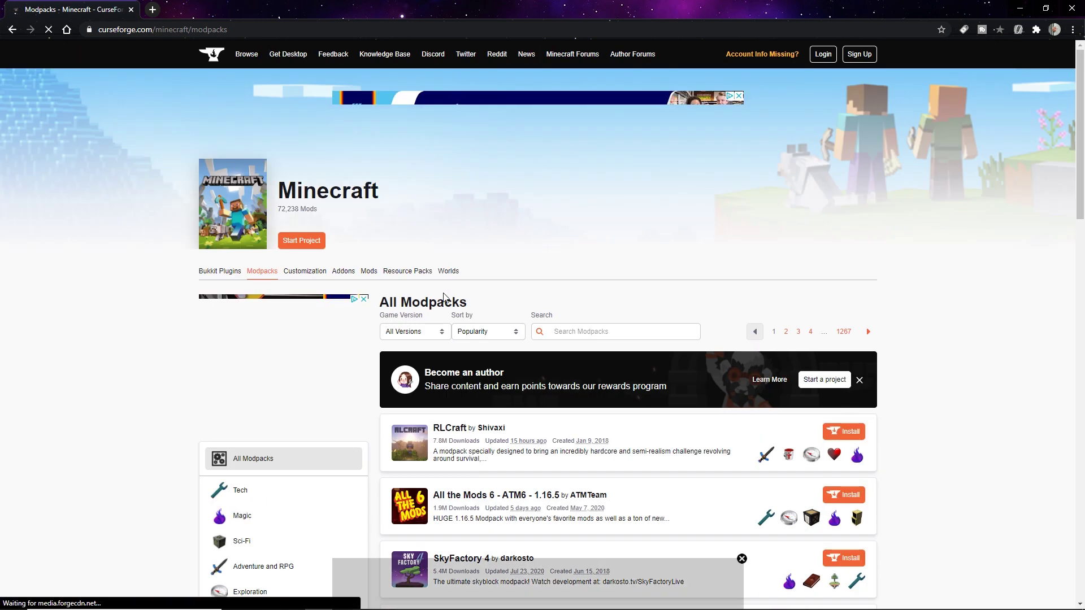
left_click(742, 559)
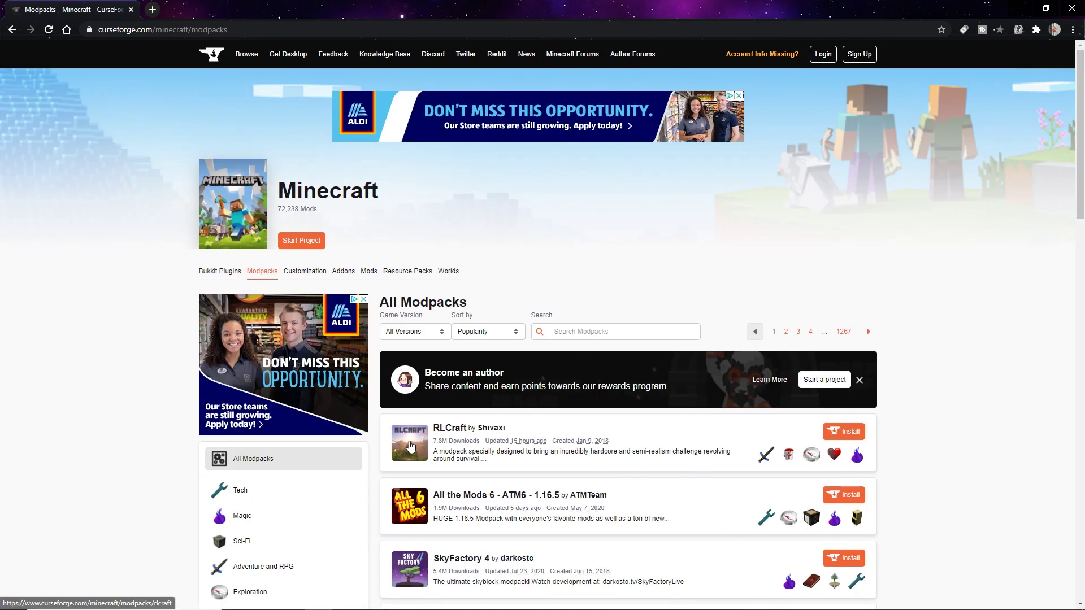
scroll(417, 406, "down", 3)
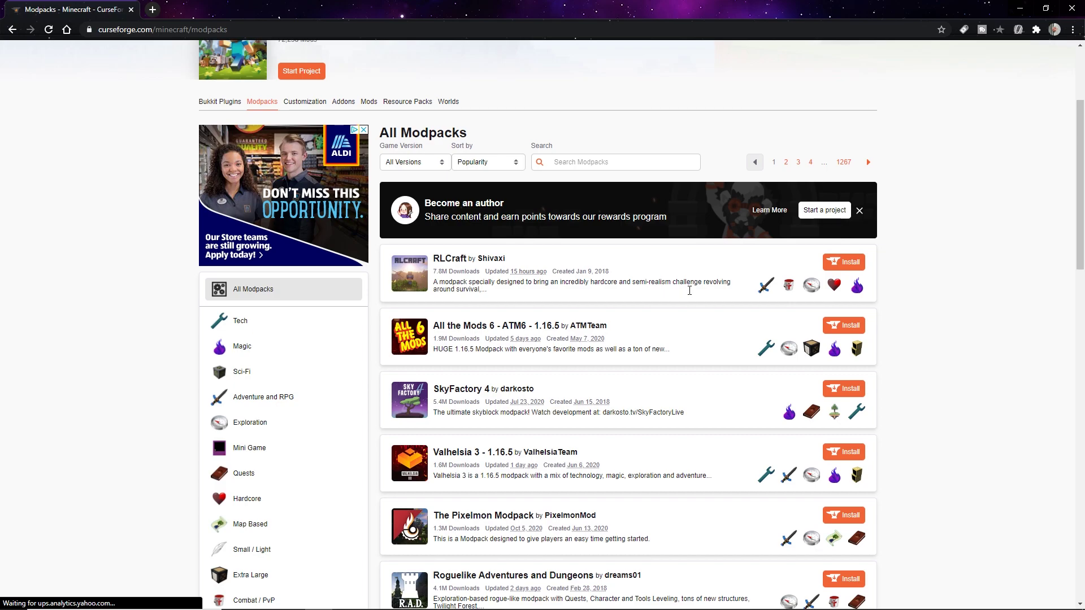
scroll(690, 291, "down", 2)
scroll(661, 363, "down", 5)
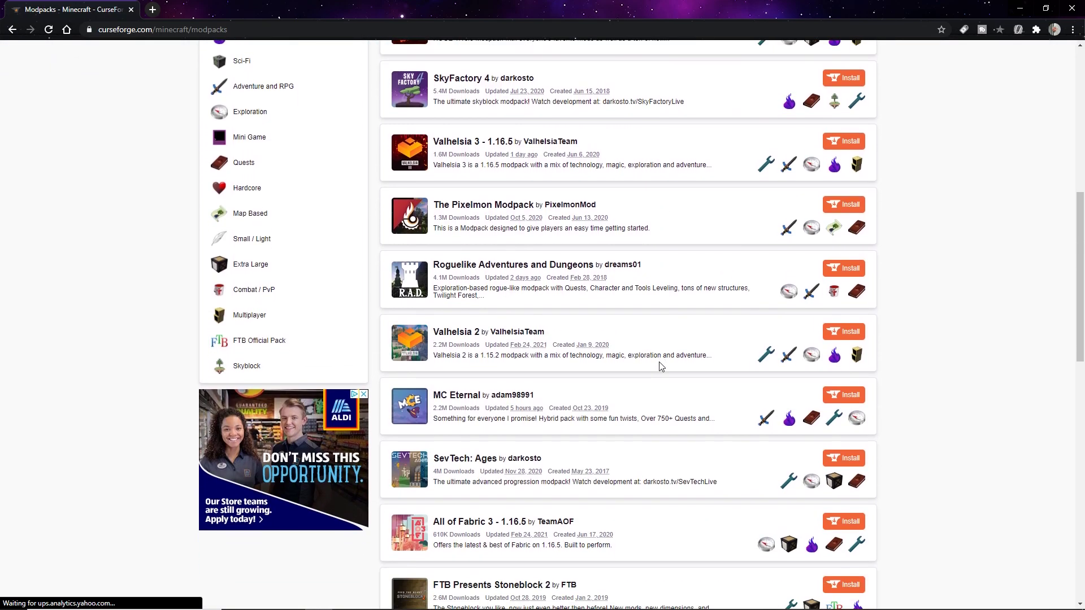
scroll(584, 346, "up", 4)
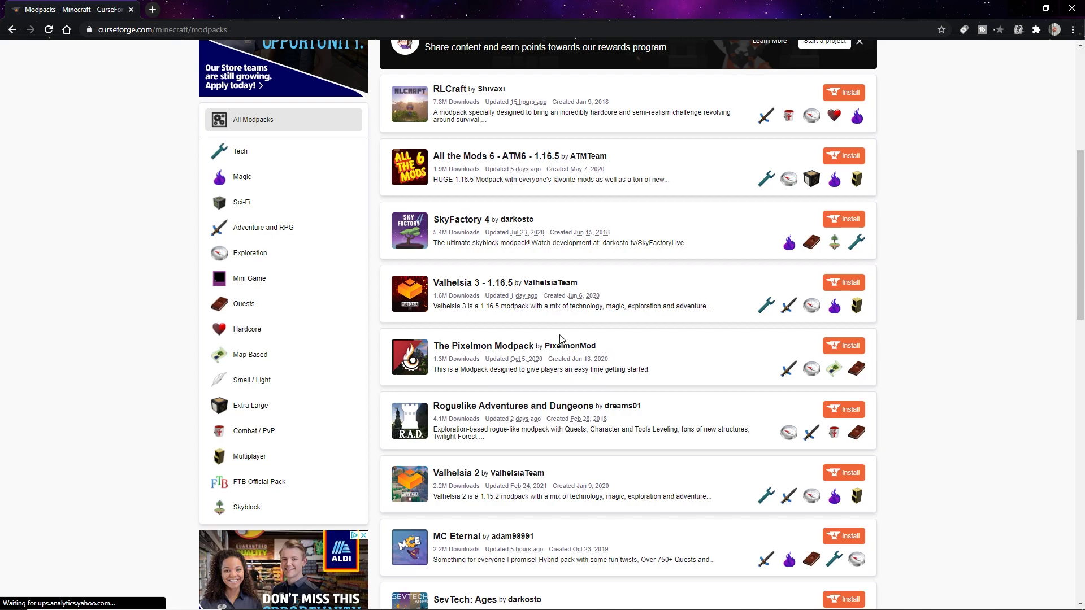
scroll(615, 308, "up", 2)
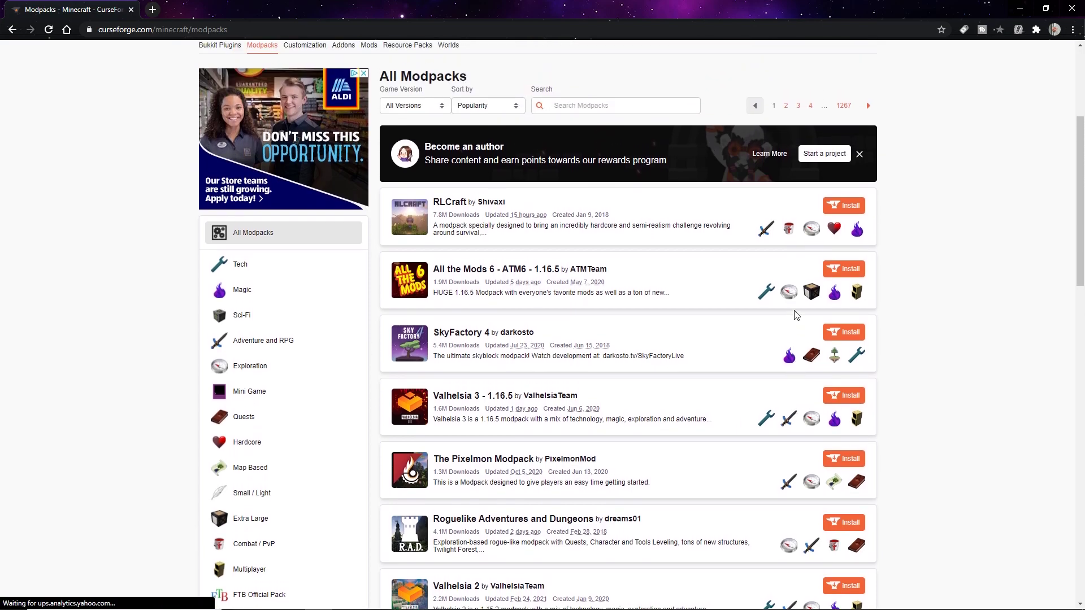
From RLCraft's Install prompt, download the CurseForge app for Windows, then close the browser
left_click(849, 208)
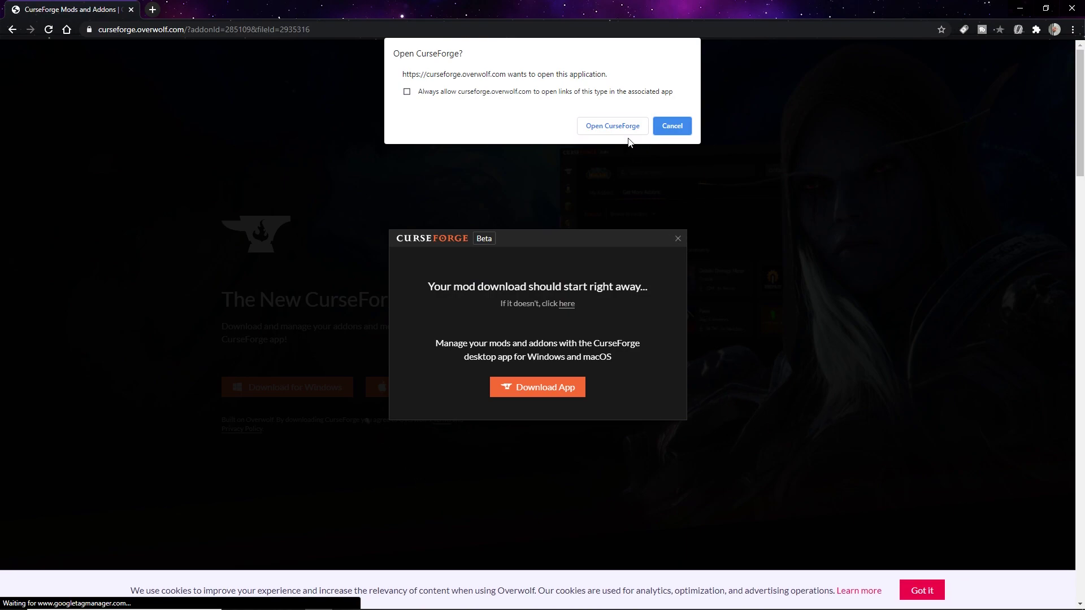
left_click(669, 127)
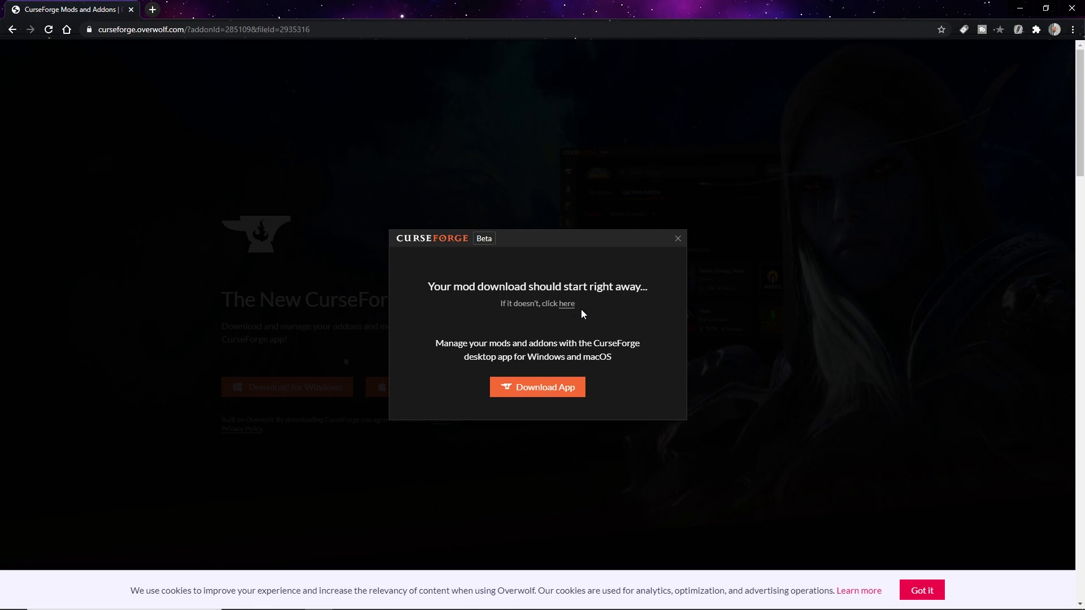
left_click(562, 389)
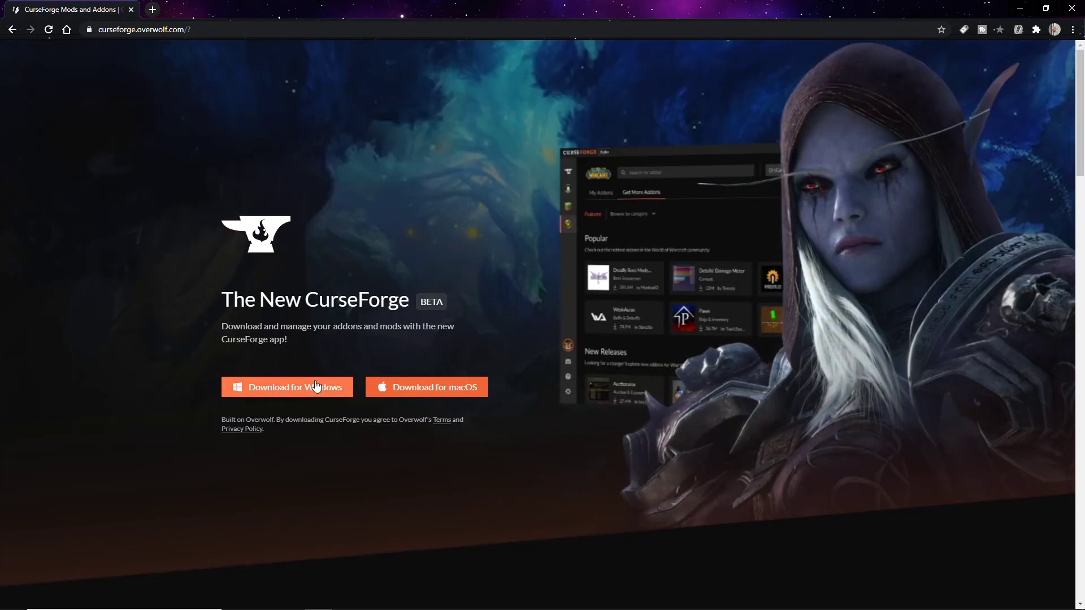
left_click(310, 385)
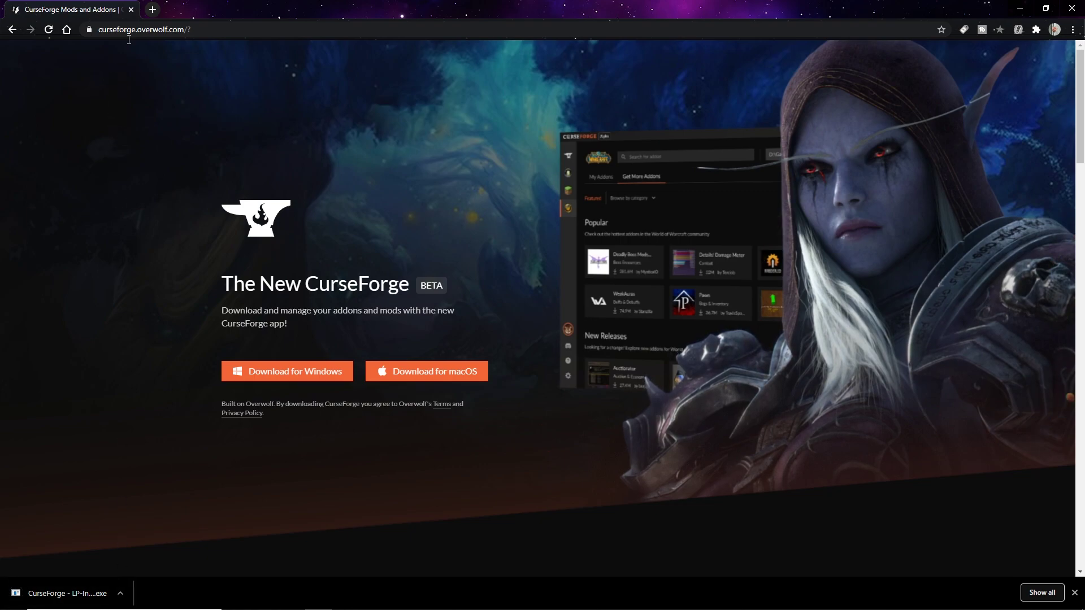
left_click(130, 10)
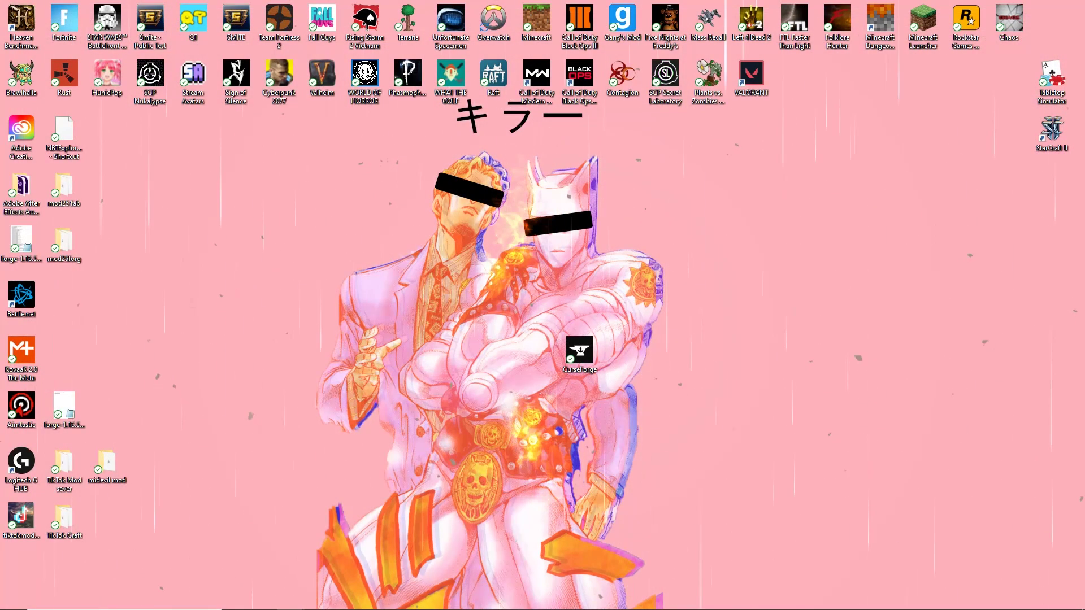
Move the CurseForge installer from Downloads onto the desktop
mouse_move(290, 599)
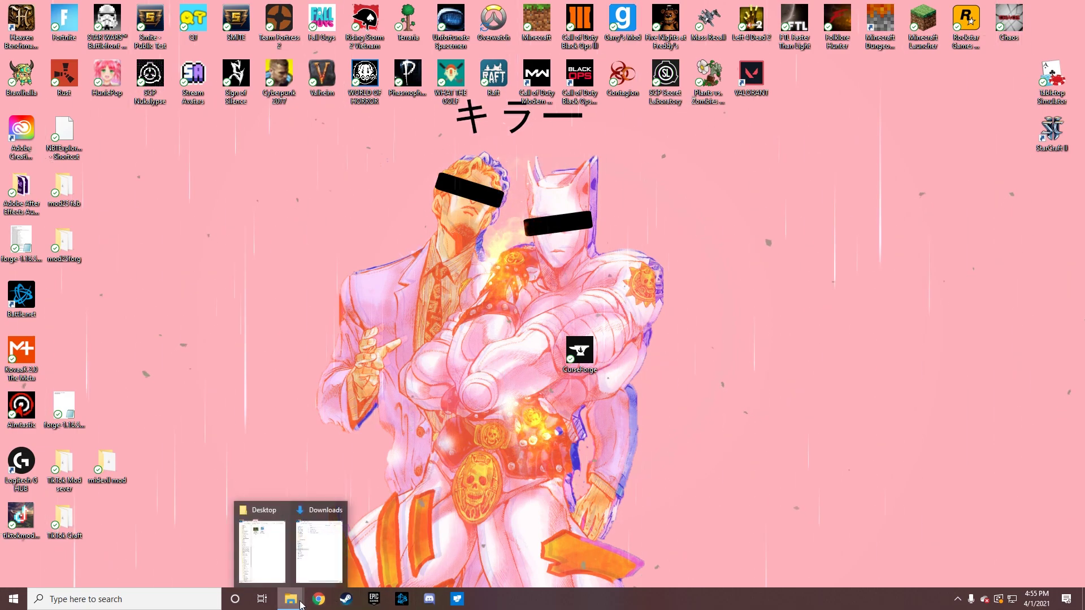
left_click(323, 572)
left_click_drag(650, 134, 409, 369)
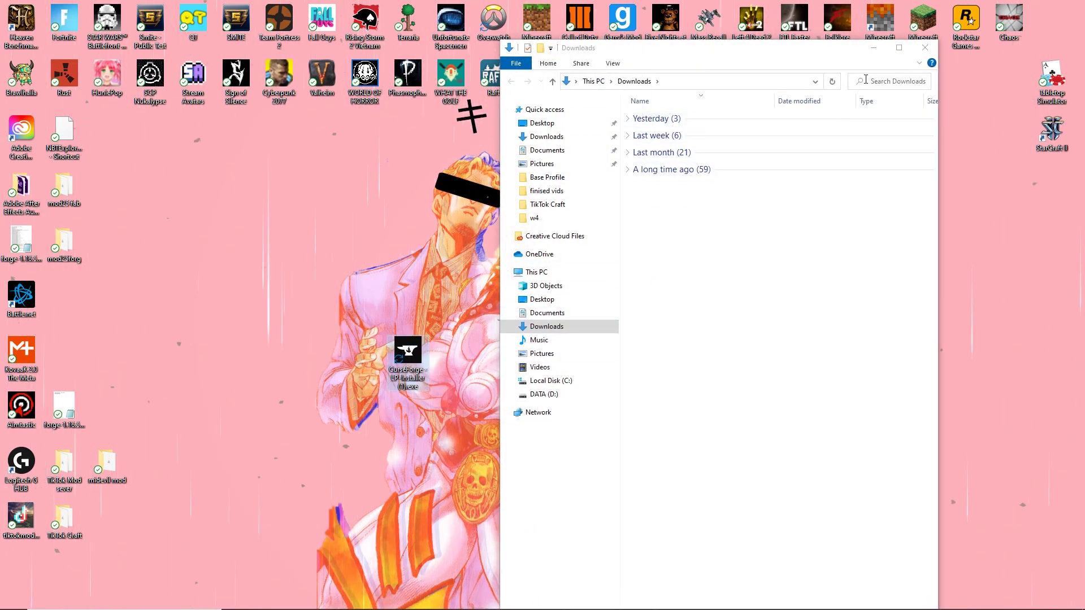
left_click(924, 47)
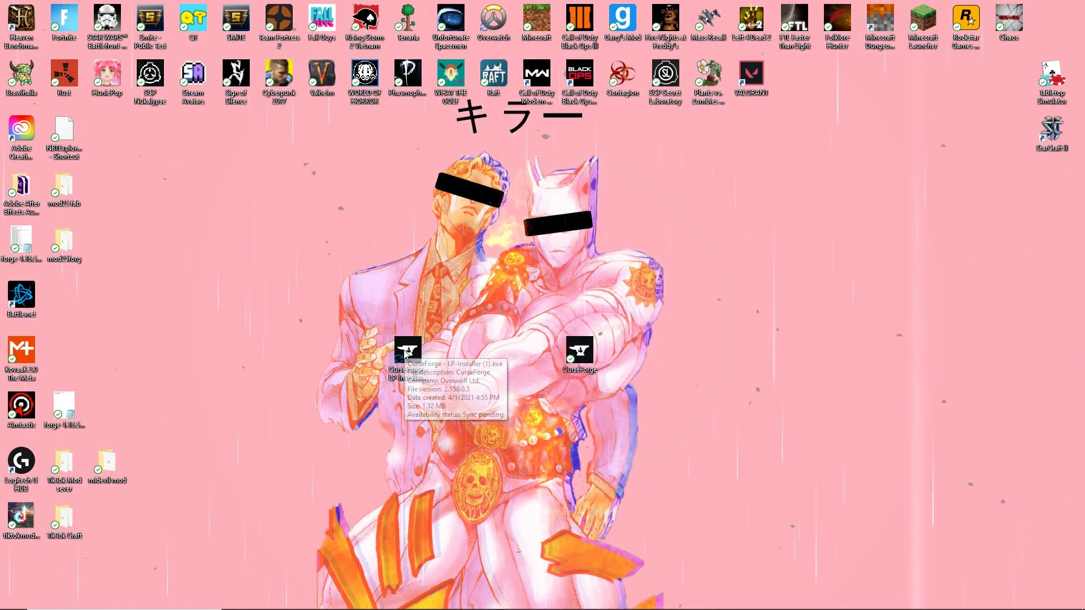
Run the CurseForge installer, approving the warnings, then delete the installer file
double_click(405, 355)
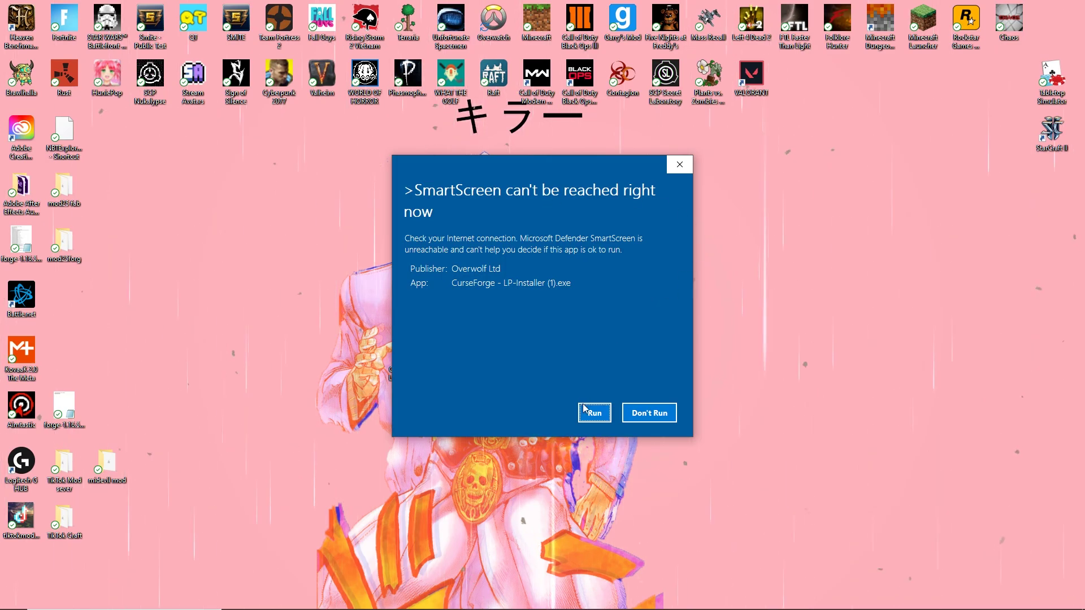
left_click(599, 418)
left_click(486, 376)
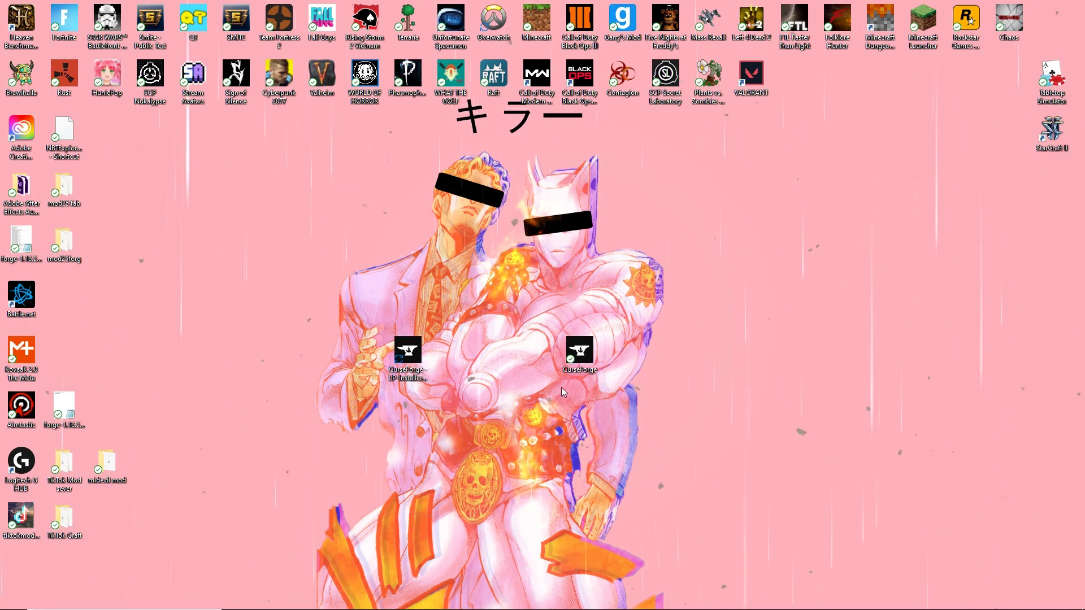
right_click(411, 373)
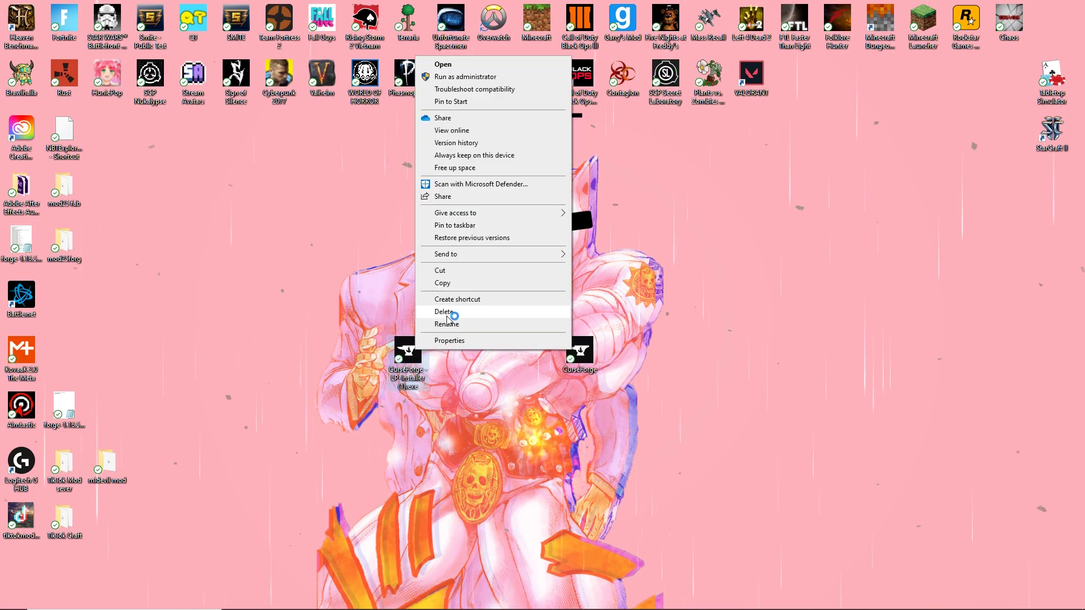
left_click(446, 312)
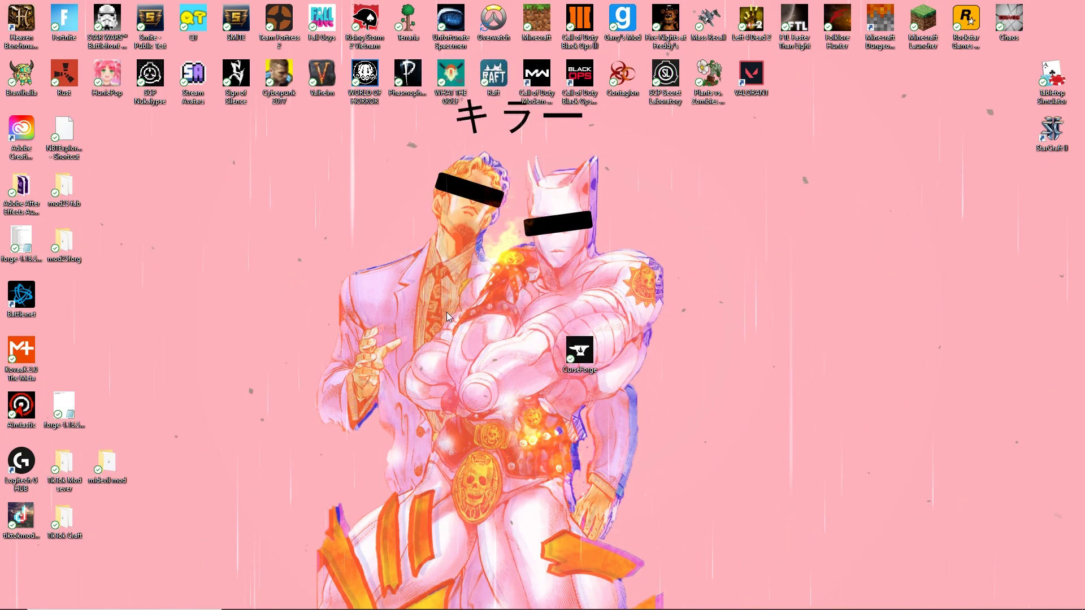
Launch CurseForge from its desktop shortcut and maximize the window
double_click(582, 364)
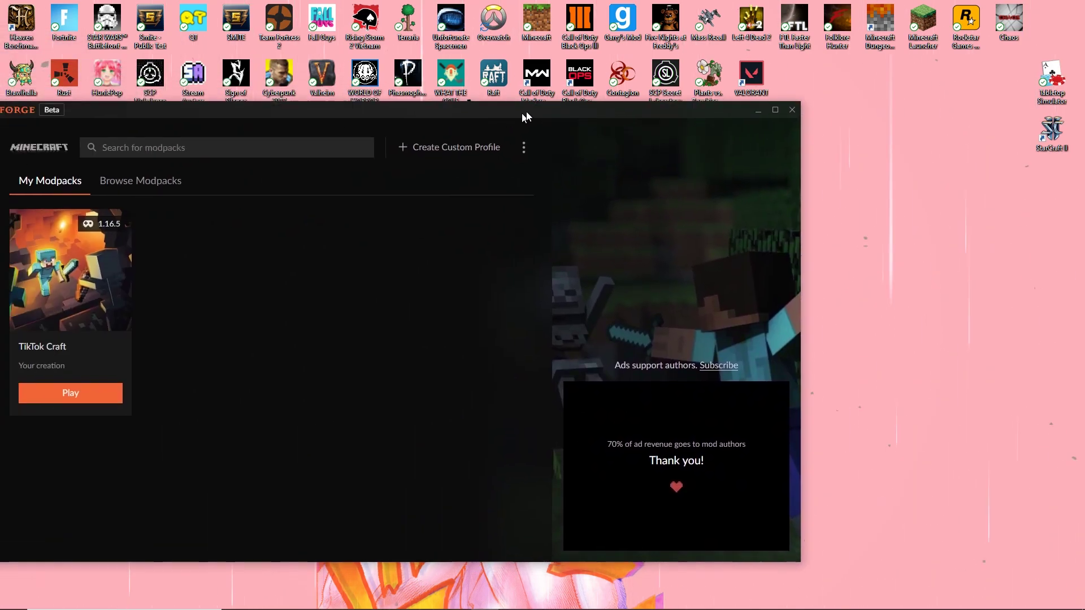
left_click_drag(524, 113, 757, 80)
left_click(955, 76)
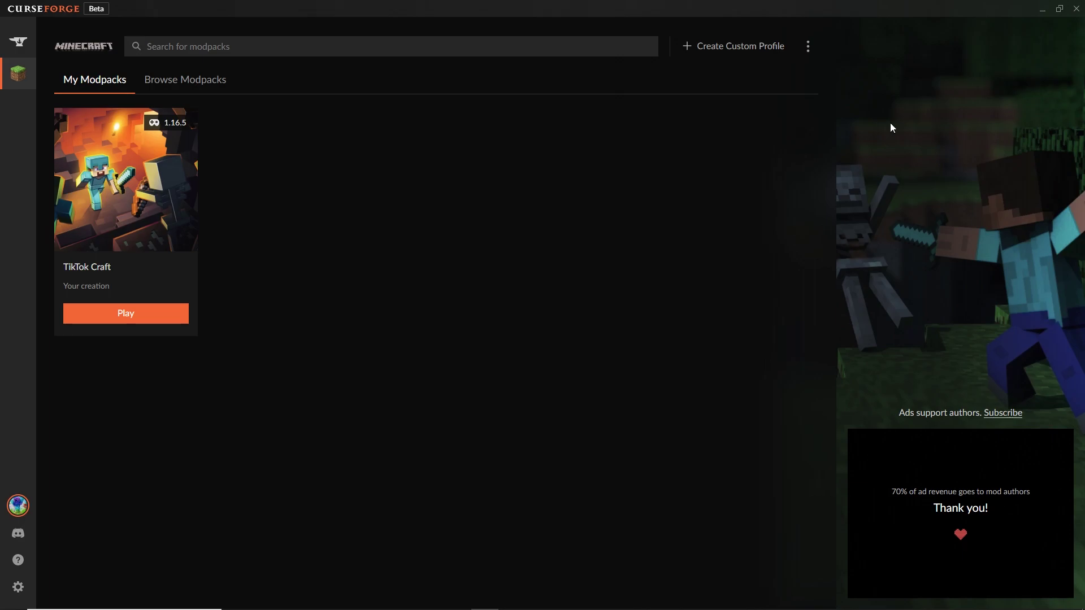
Browse CurseForge modpacks and install RLCraft
left_click(218, 69)
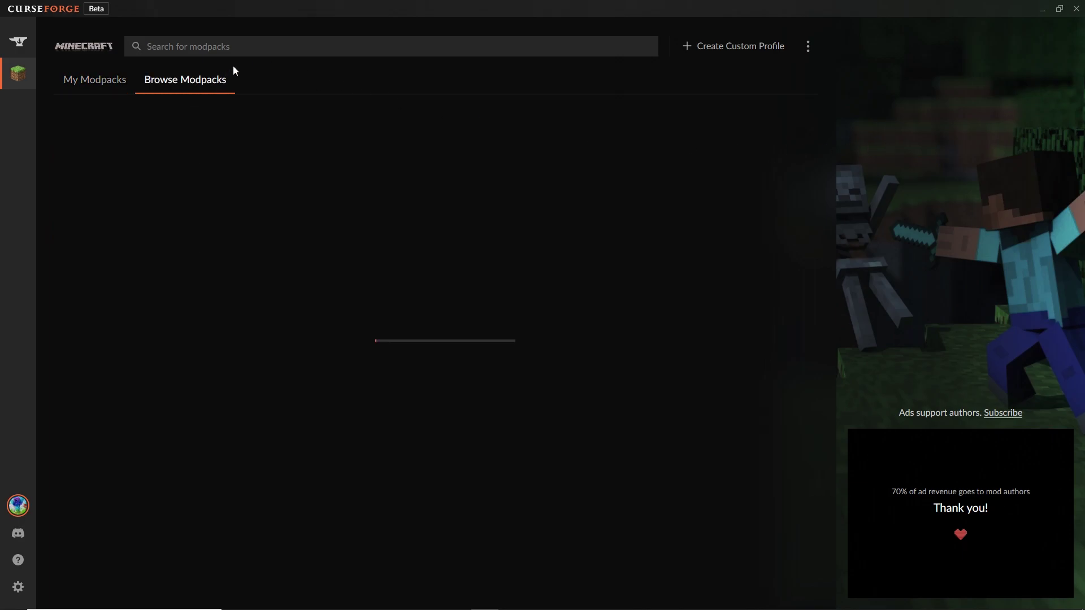
scroll(327, 358, "down", 4)
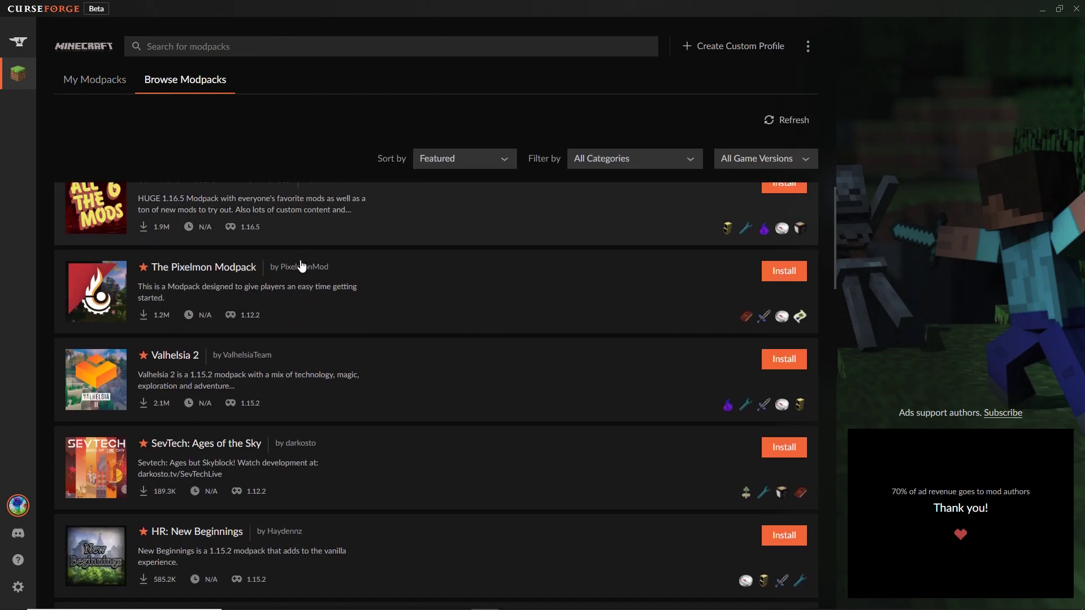
scroll(326, 358, "up", 2)
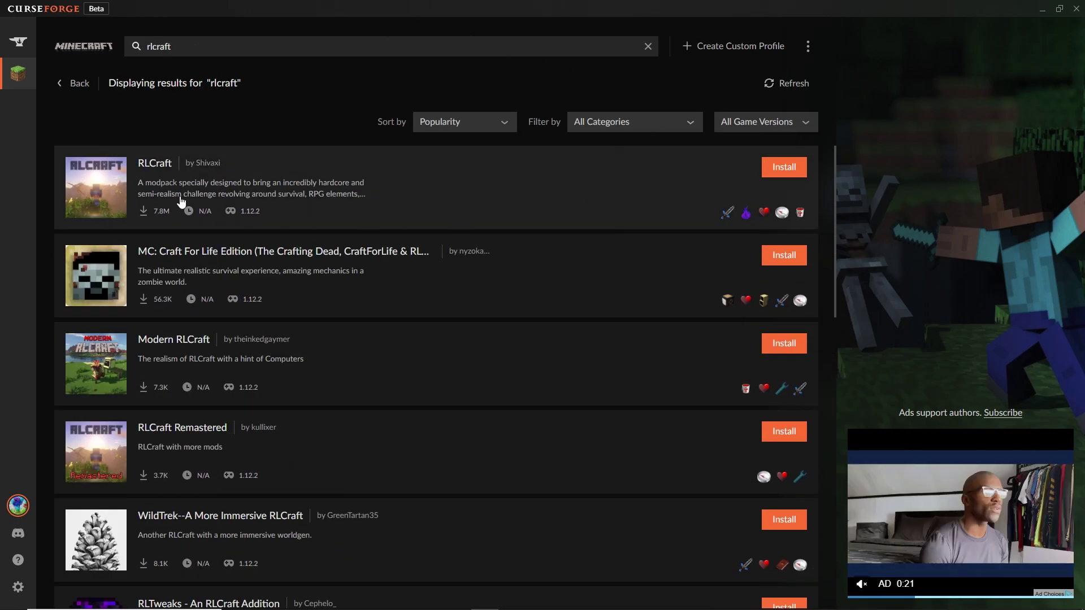
left_click(776, 174)
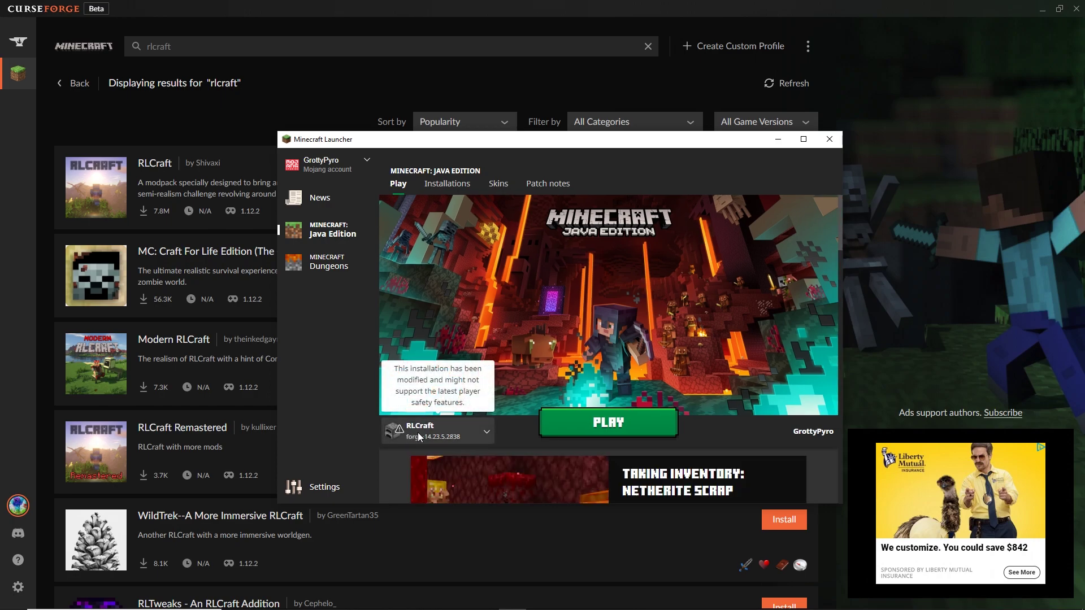
Play the RLCraft installation, accepting the modified-installation risks
left_click(594, 433)
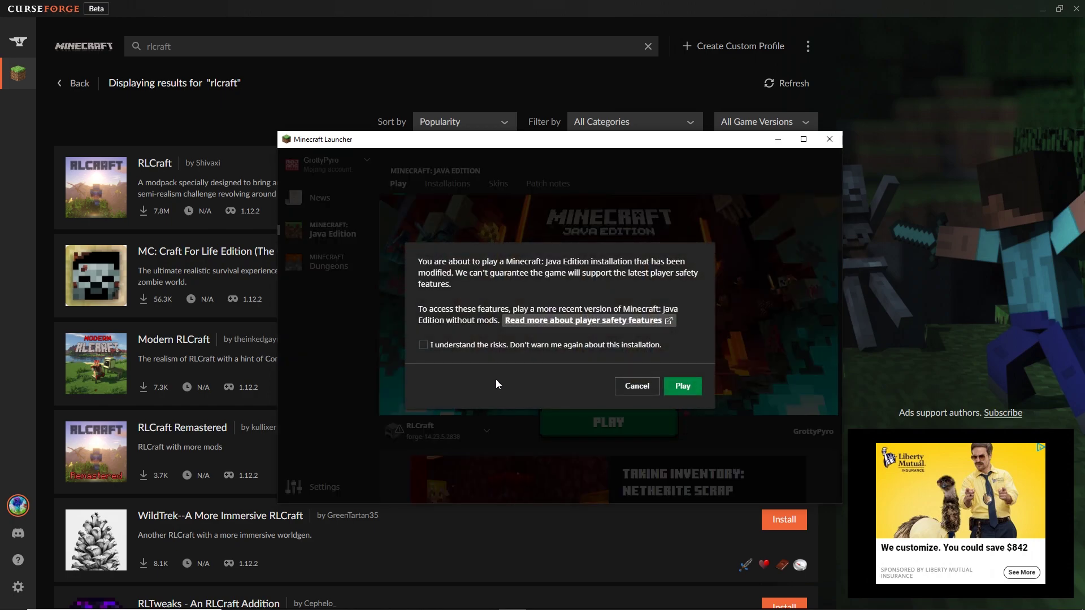
left_click(423, 346)
left_click(684, 388)
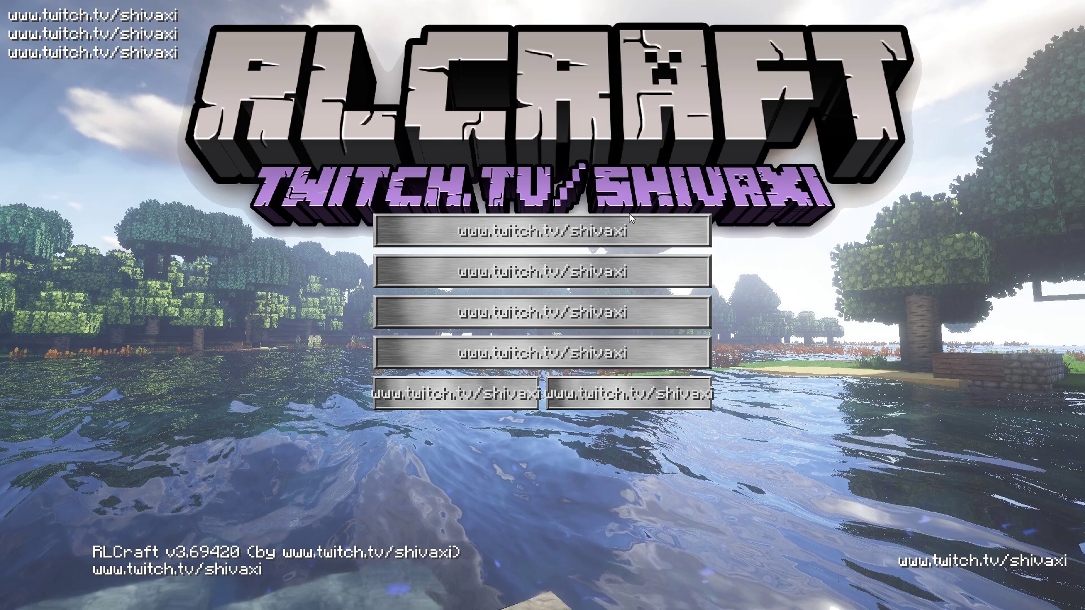
Create and enter a new singleplayer world in Creative mode
left_click(615, 231)
left_click(697, 511)
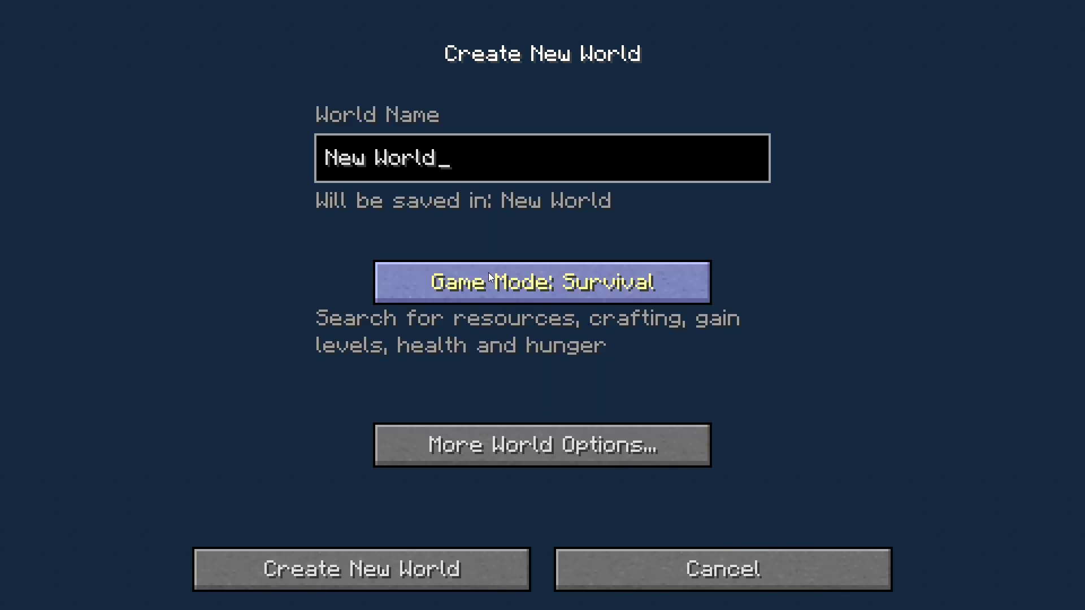
left_click(593, 282)
left_click(428, 576)
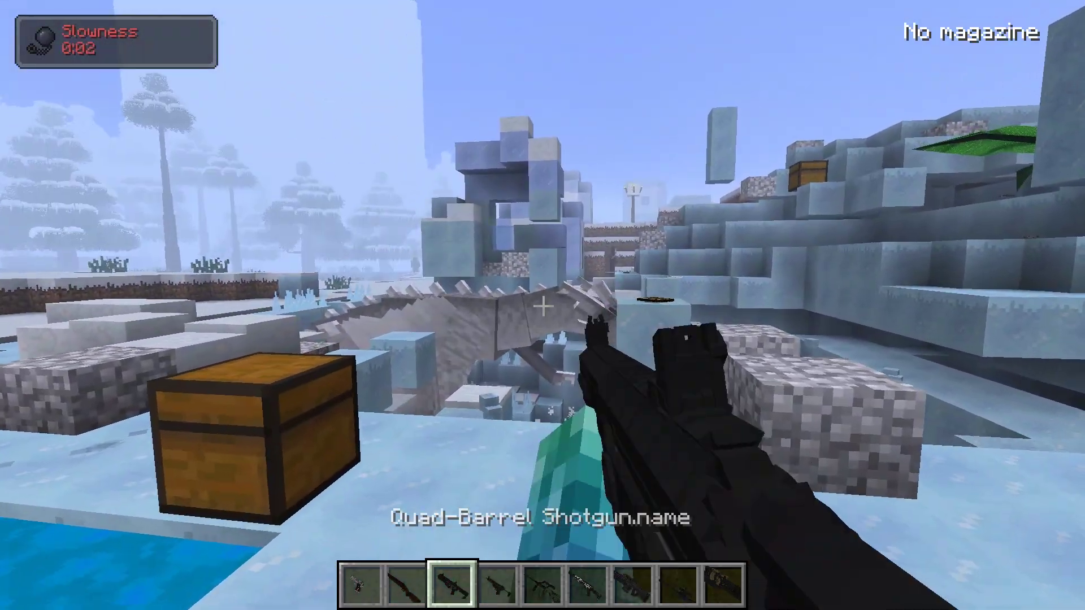
Cycle through the hotbar guns (MP5A5, Origin-12, AUG A1, SRS-99), trying the AUG scope
key("4")
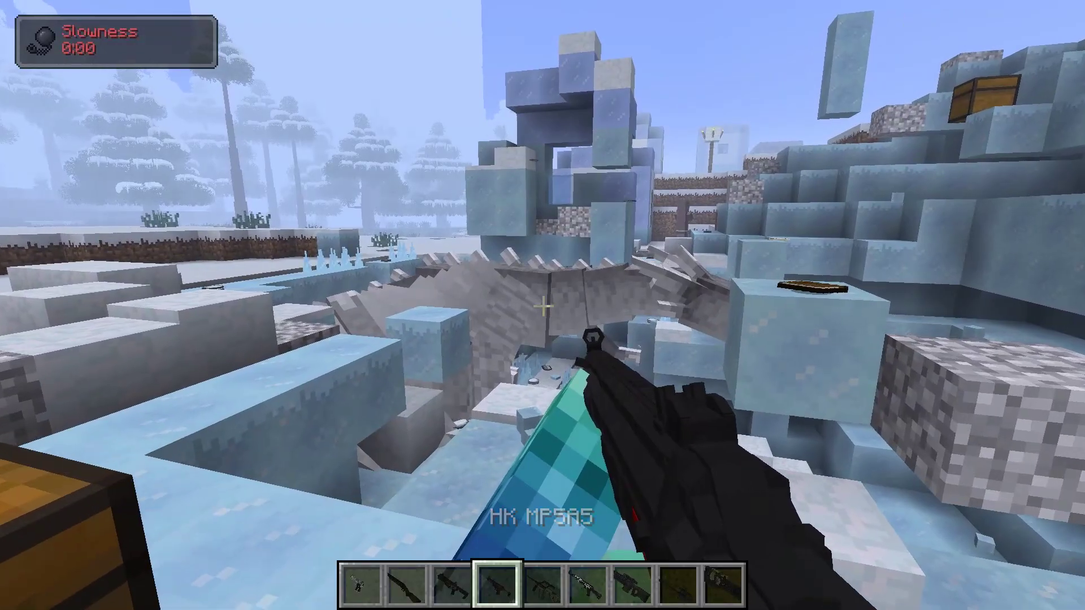
key("3")
key("4")
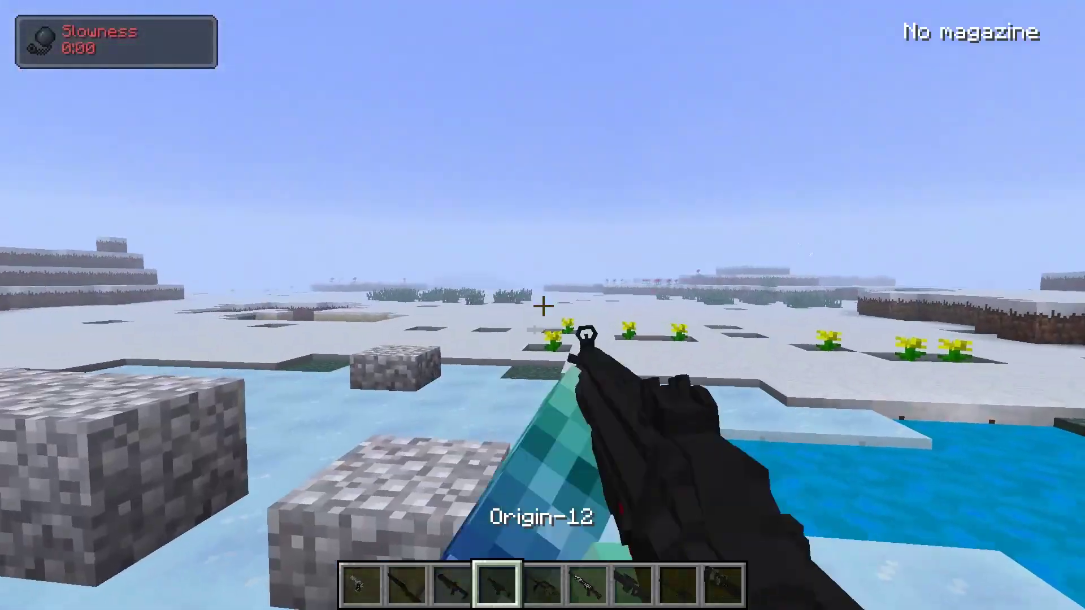
key("5")
right_click(543, 306)
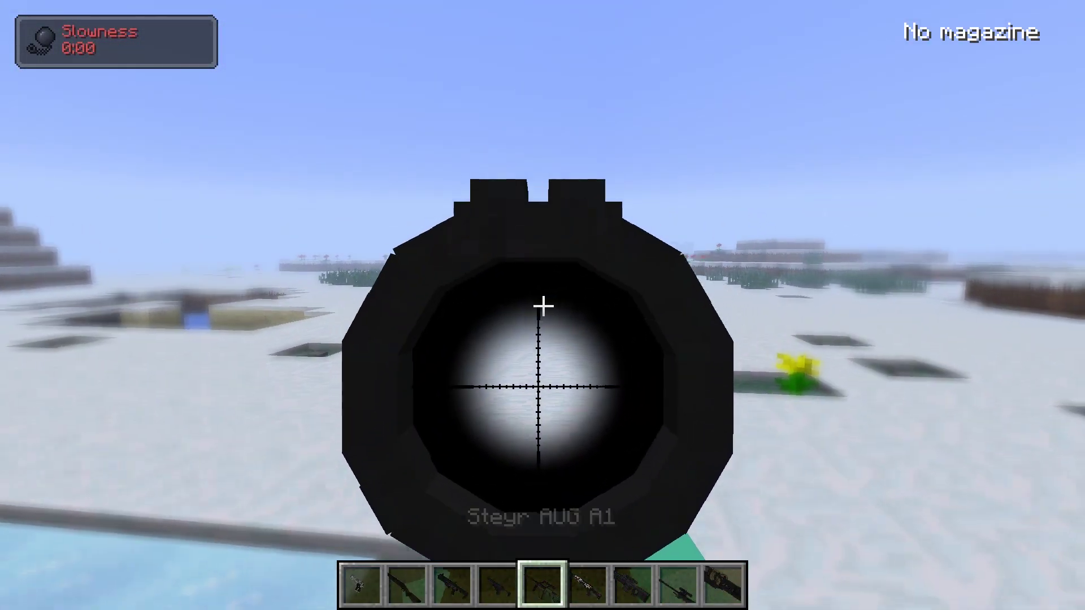
right_click(543, 306)
key("7")
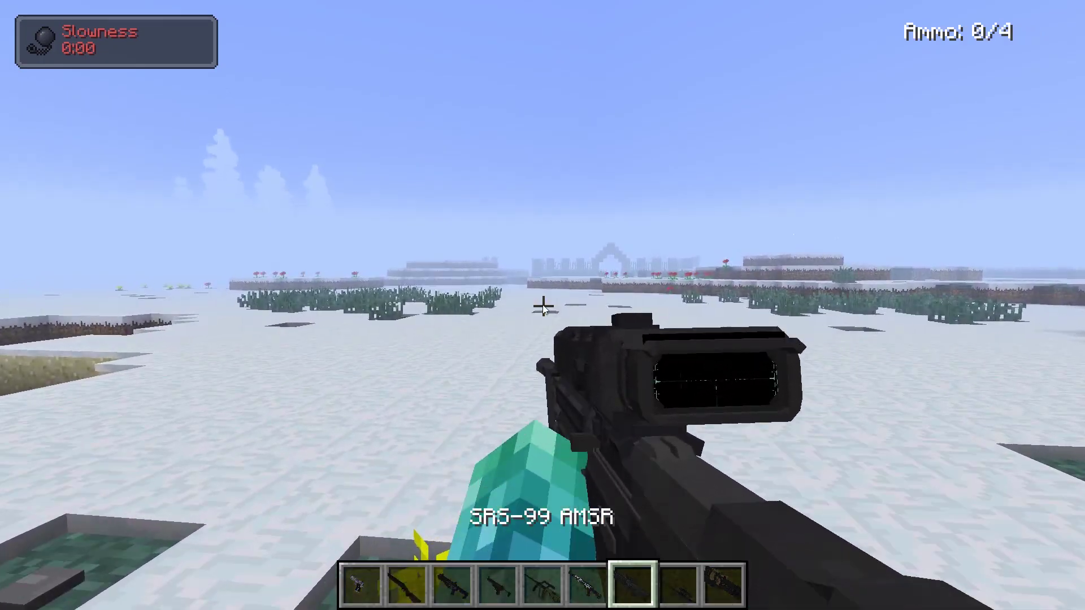
Browse the creative inventory's Tough As Nails, Aquaculture and Familiar Fauna tabs, then close it
key("e")
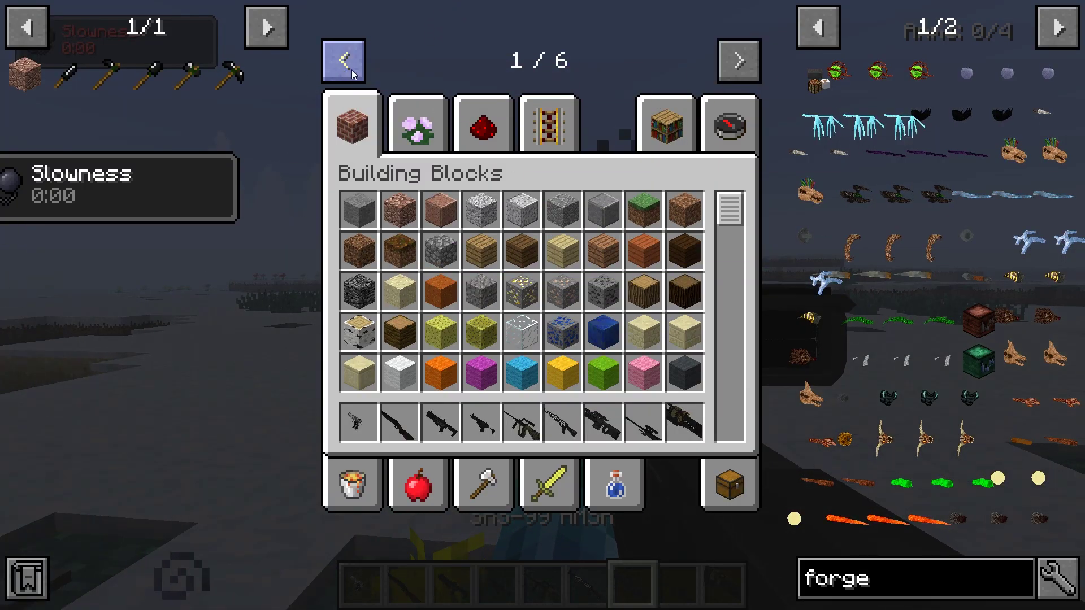
left_click(746, 62)
left_click(746, 62)
left_click(746, 62)
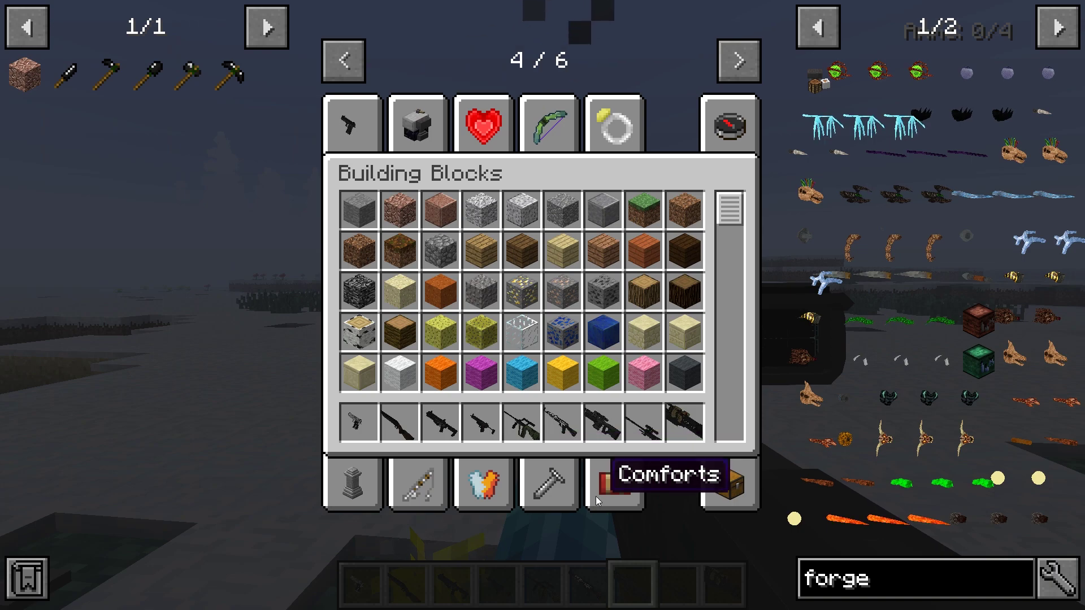
left_click(548, 483)
left_click(418, 483)
left_click(739, 61)
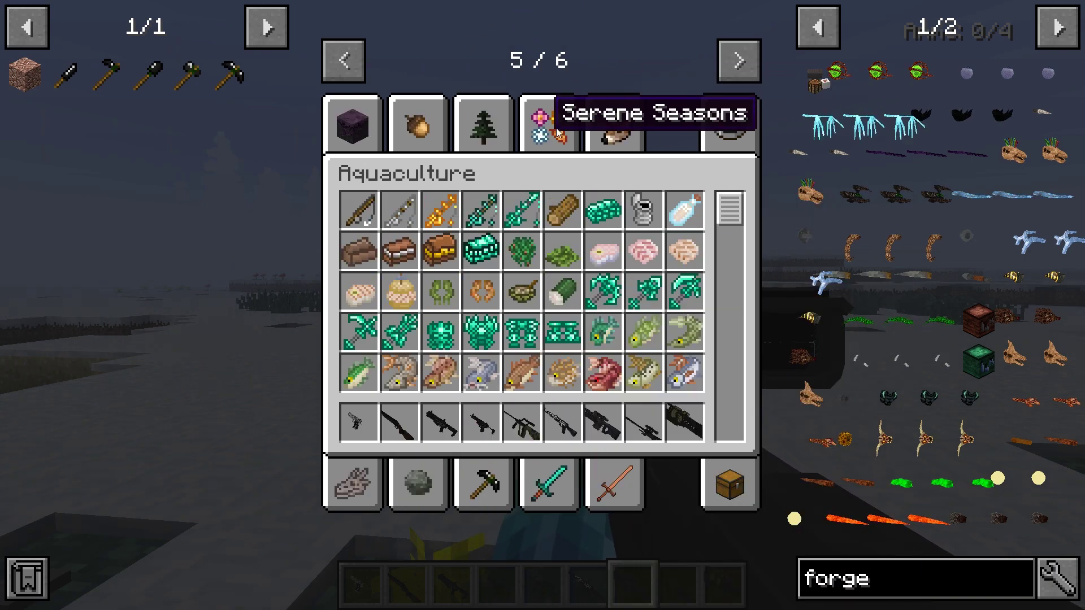
left_click(615, 124)
left_click(739, 61)
key("e")
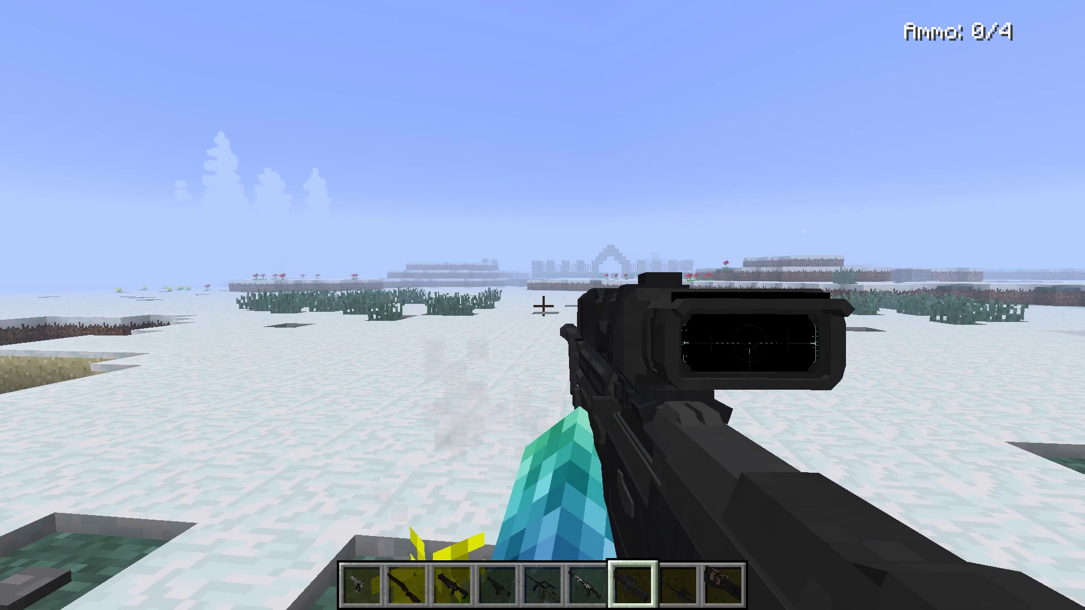
Reload the gun and walk across the snowy plain
key("r")
key("w")
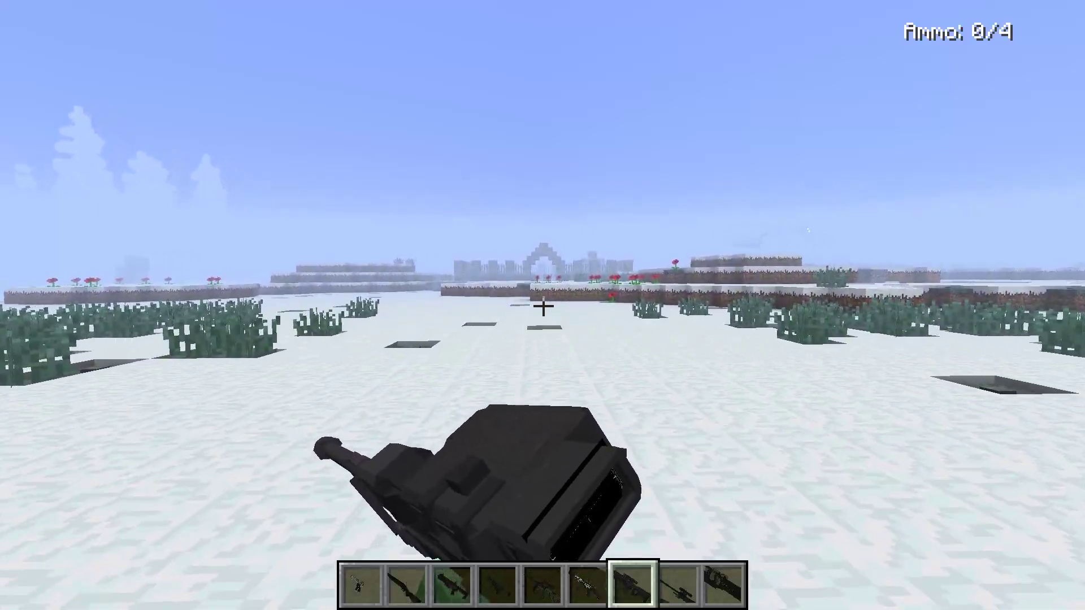
key("w")
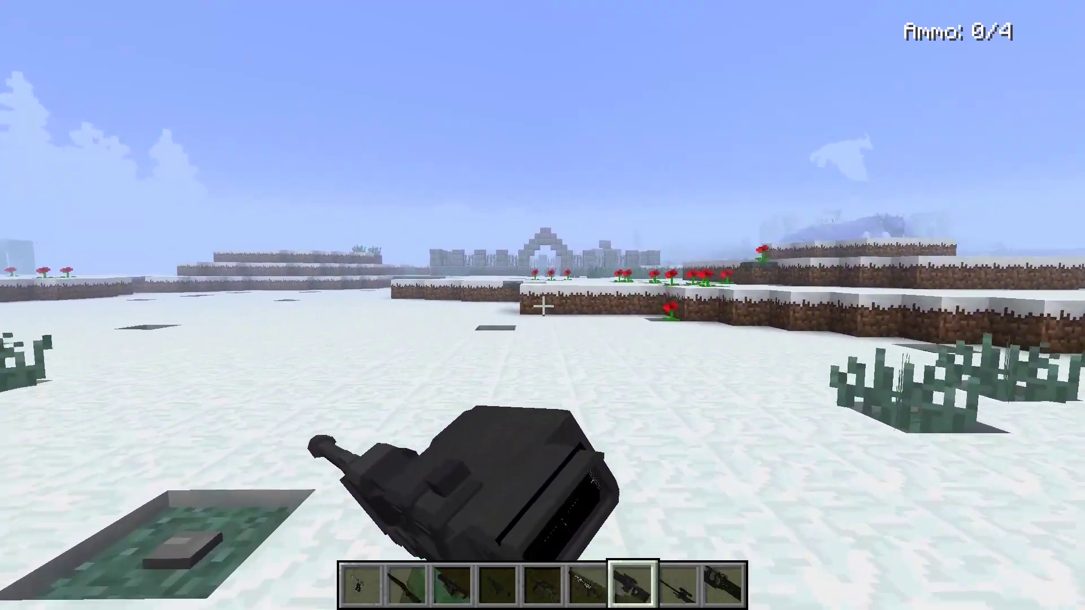
key("w")
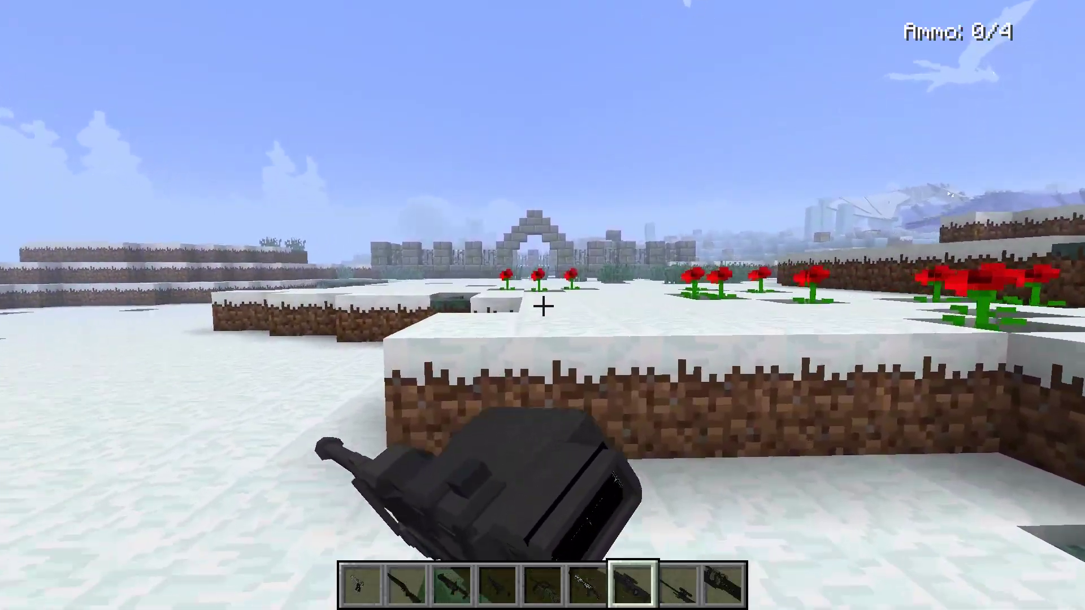
key("w")
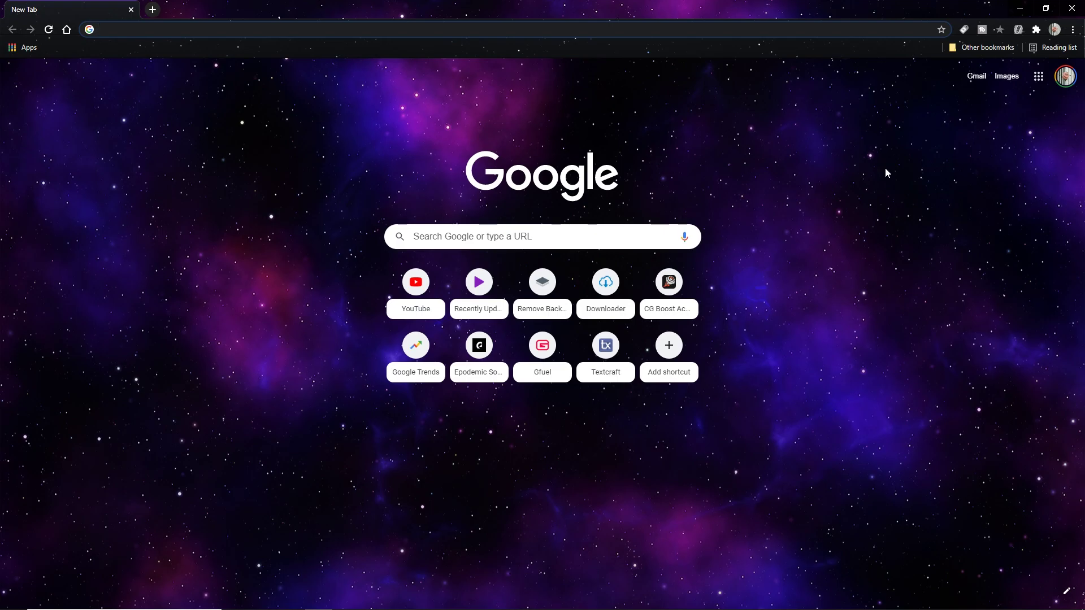
Search 'forge 1.16.5' and download the latest installer from files.minecraftforge.net
left_click(537, 239)
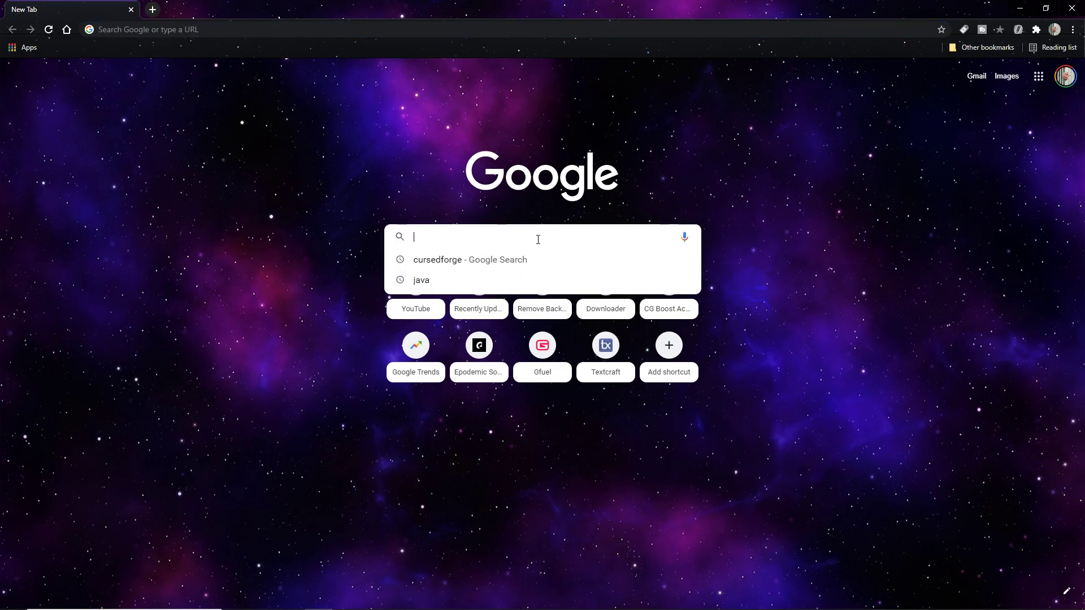
type("forge")
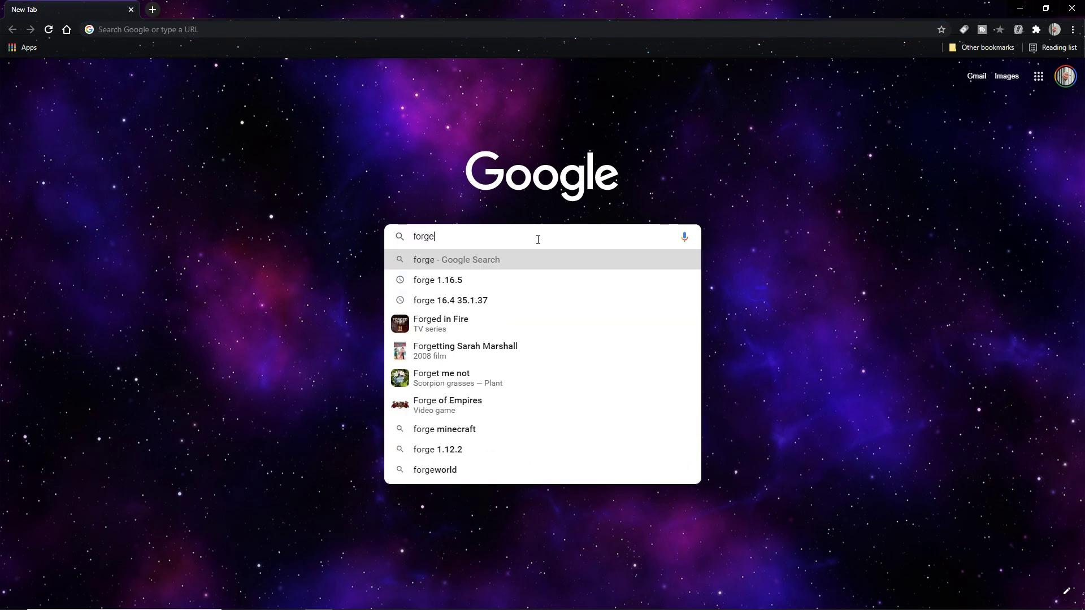
left_click(476, 282)
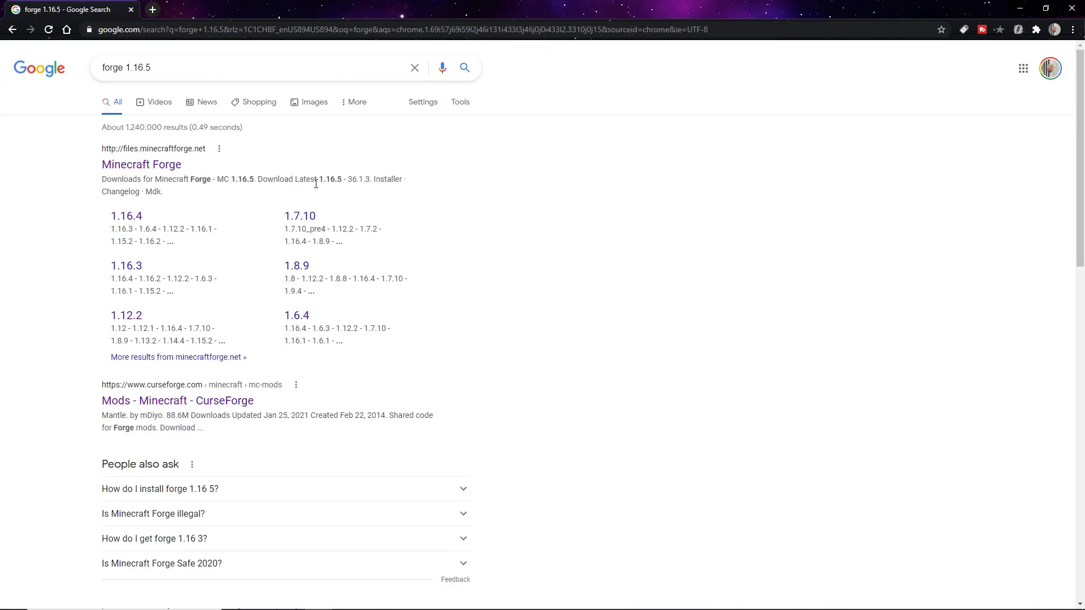
left_click(177, 169)
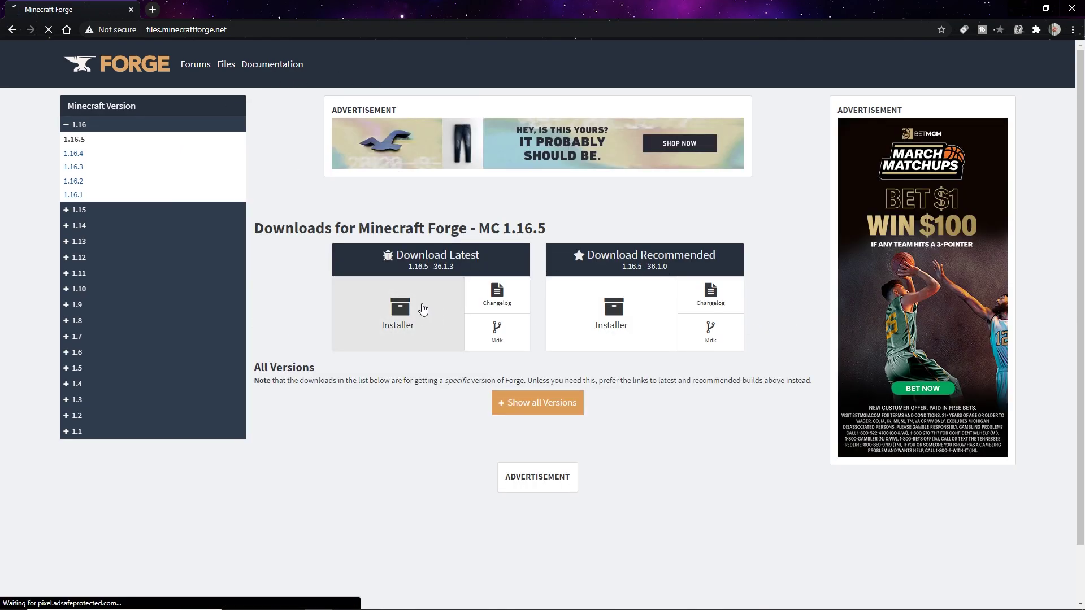
left_click(404, 283)
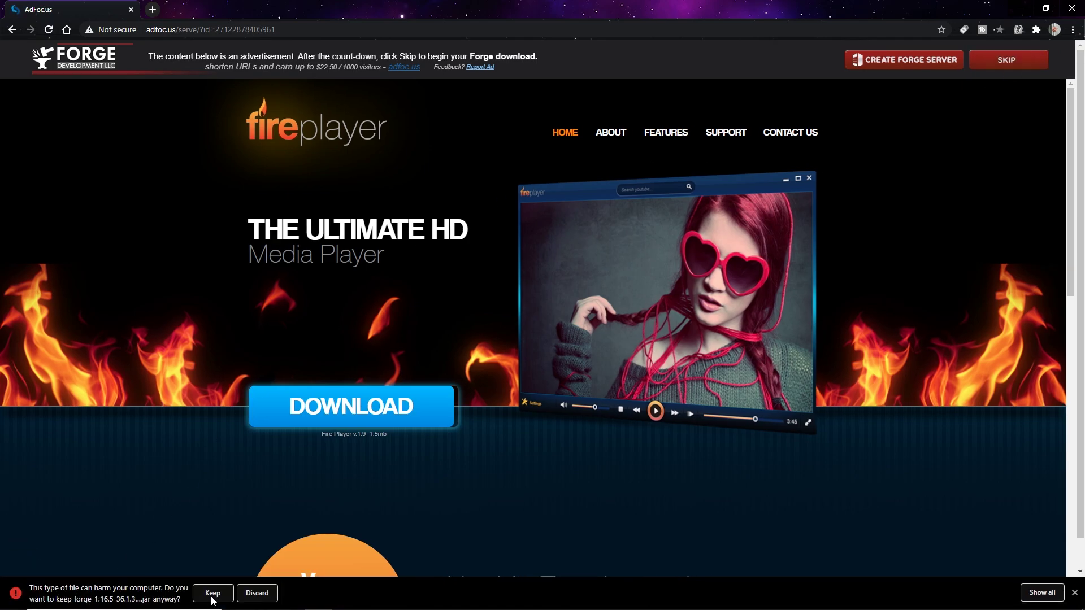
Keep the flagged forge-1.16.5-36.1.3 jar and exit Chrome mid-download
left_click(213, 594)
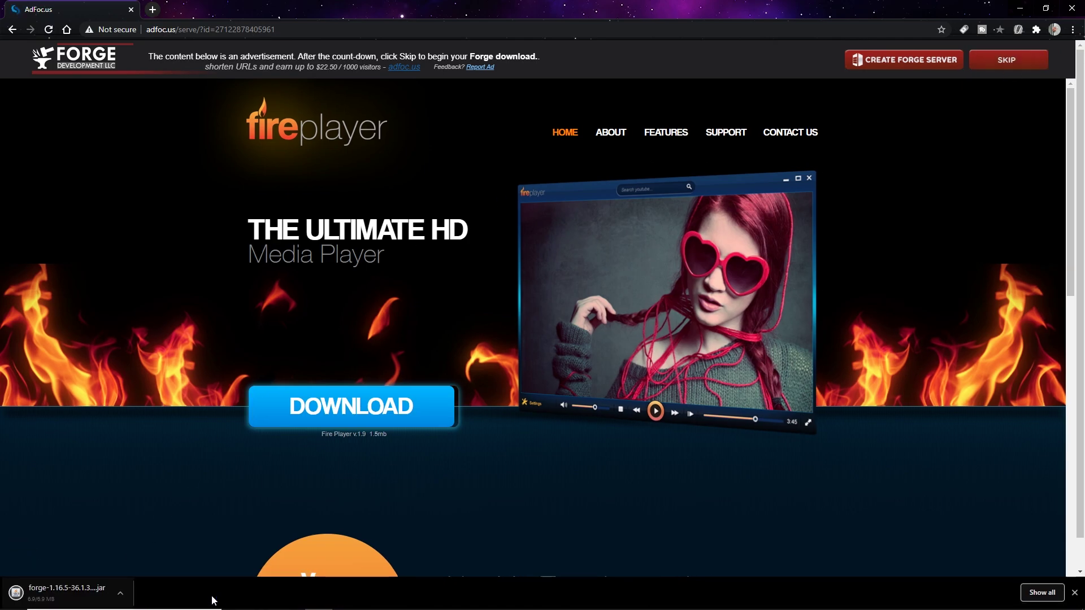
left_click(1064, 5)
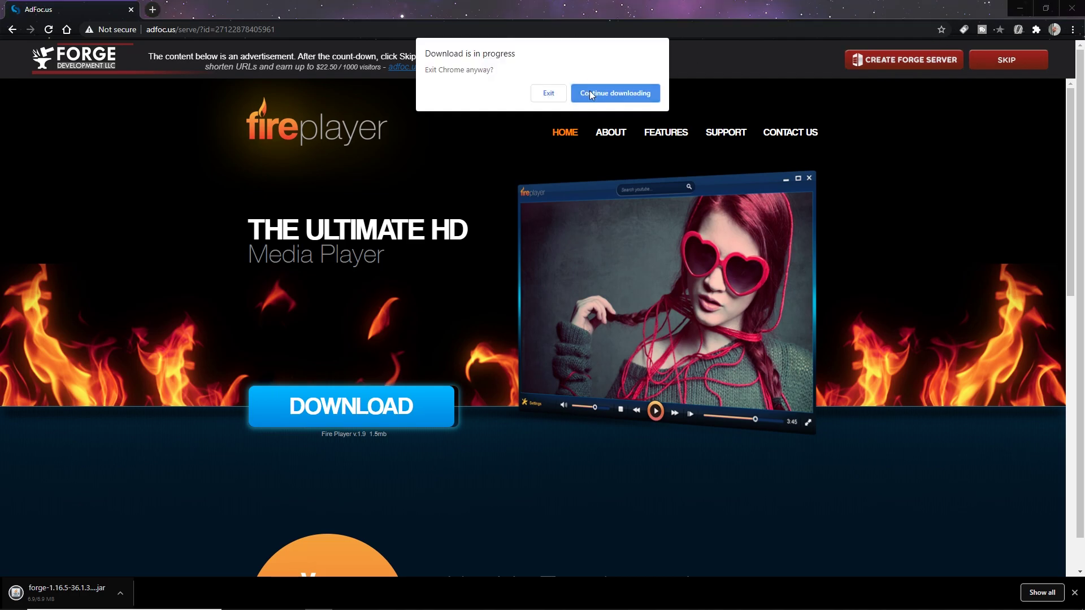
left_click(547, 94)
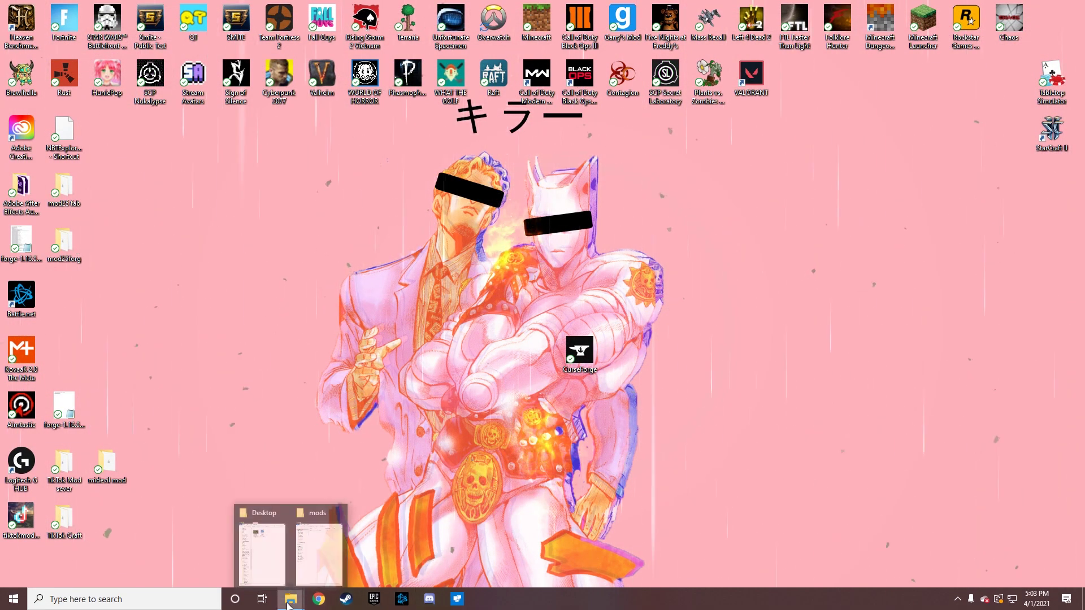
Move forge-1.16.5-36.1.3-installer.jar from Downloads to the desktop above CurseForge and run it
left_click_drag(485, 285, 530, 135)
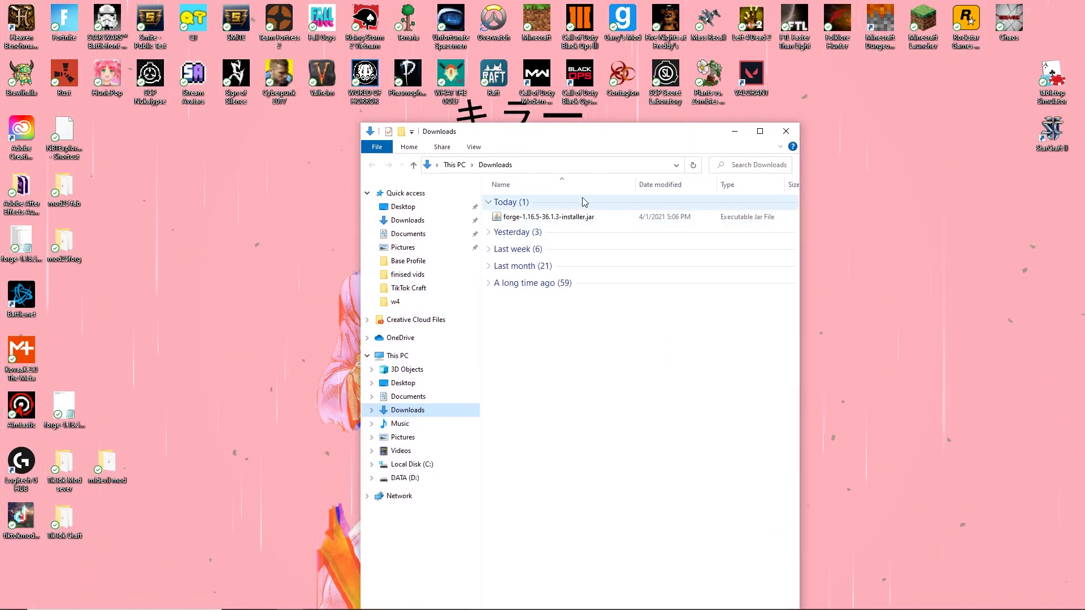
left_click_drag(565, 217, 951, 291)
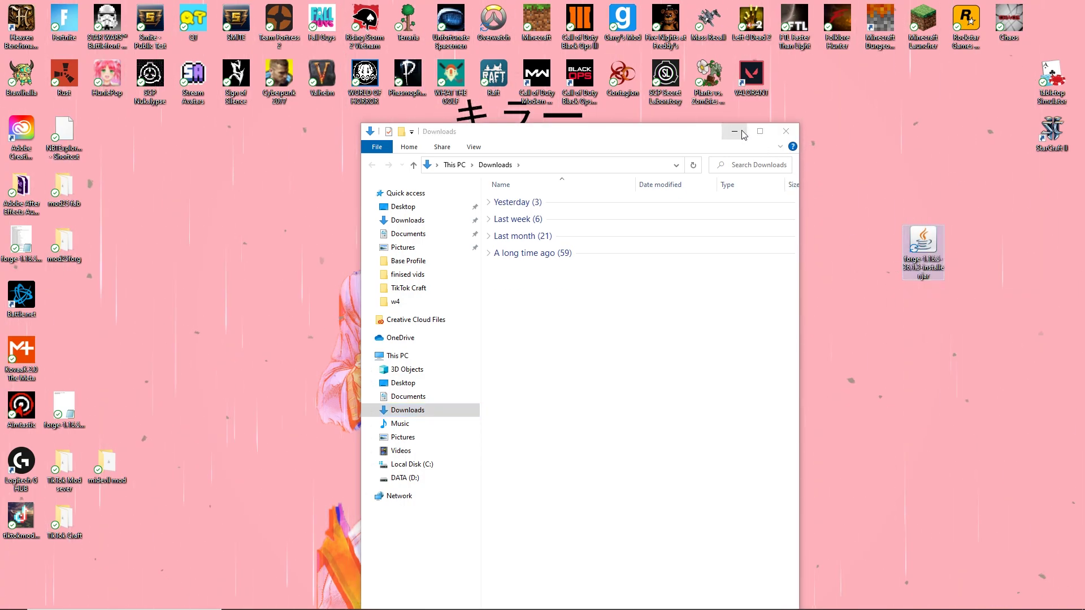
left_click(735, 131)
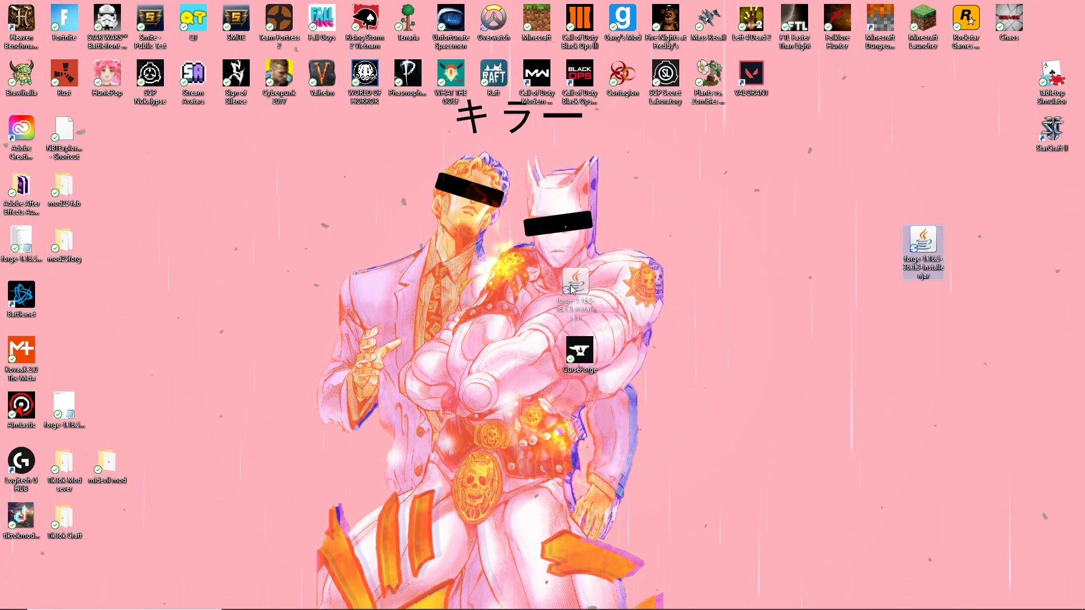
left_click_drag(921, 247, 584, 315)
right_click(584, 315)
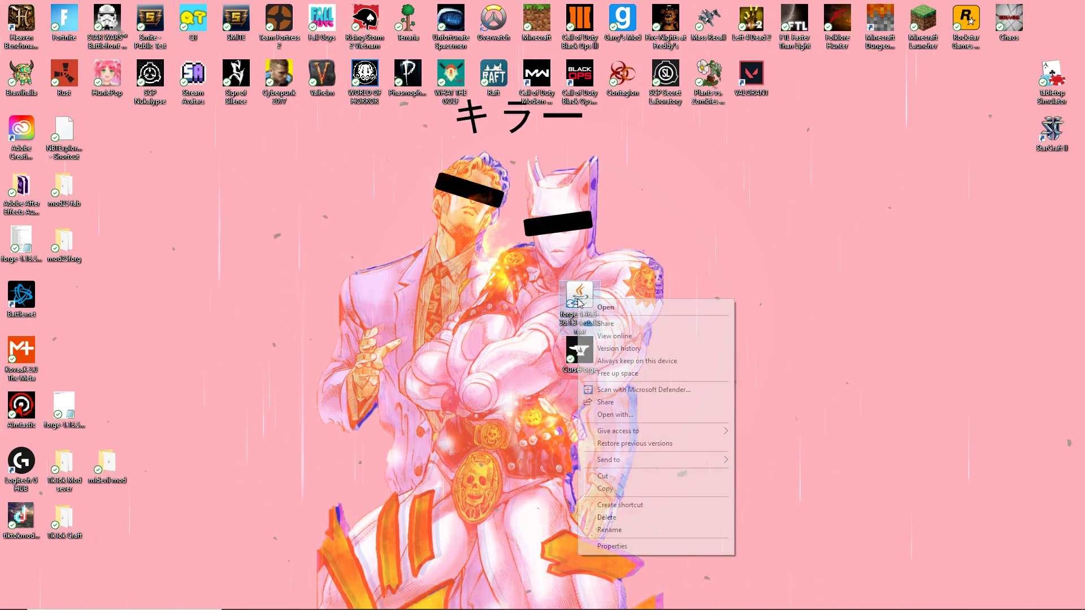
left_click(615, 315)
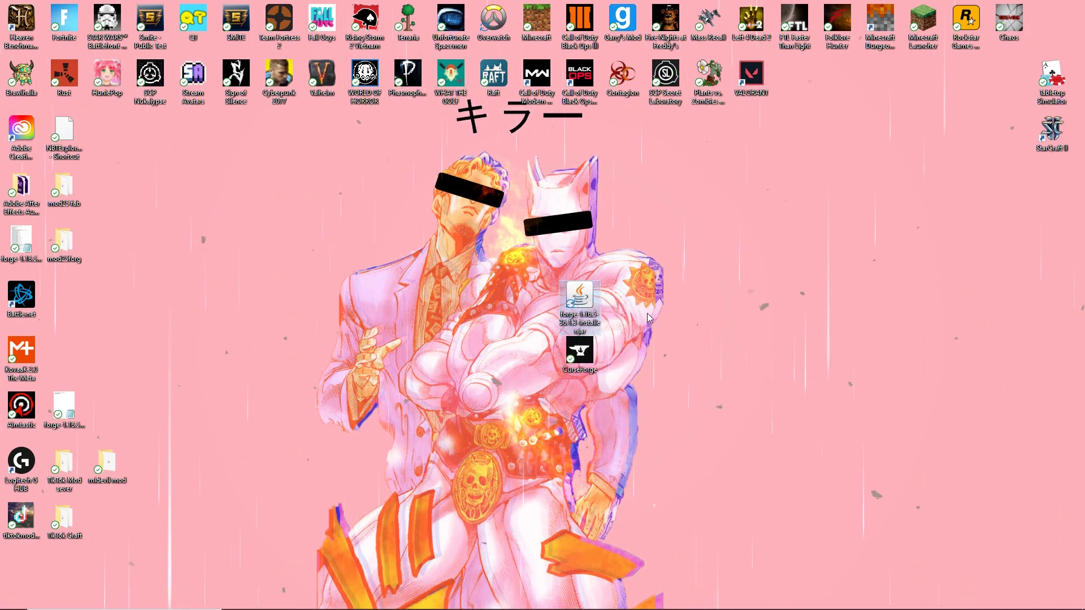
Install the Forge 1.16.5-36.1.3 client profile and dismiss the completion message
left_click(519, 373)
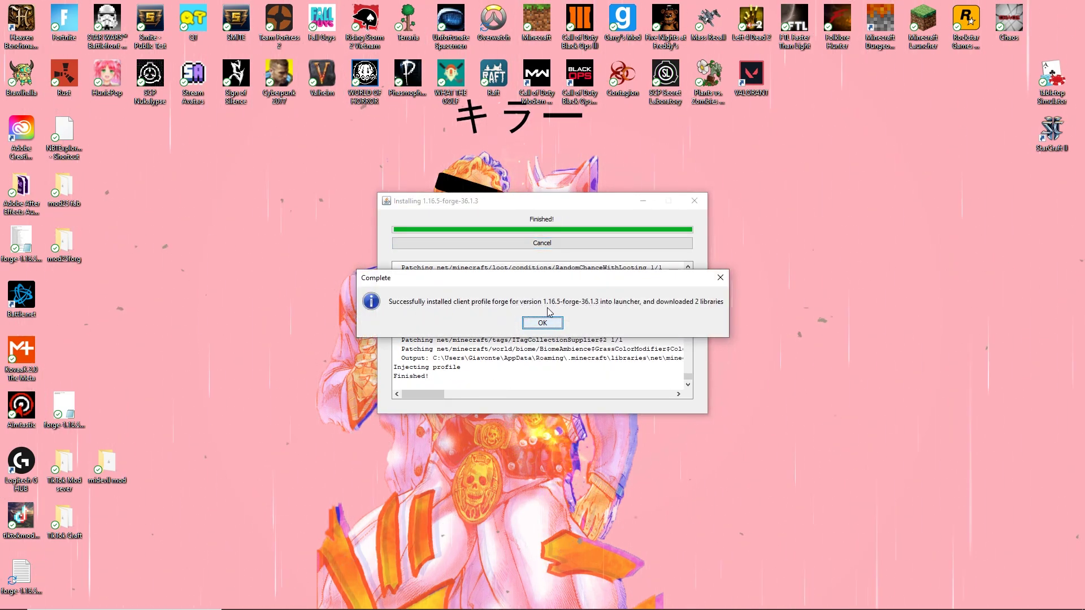
left_click(542, 323)
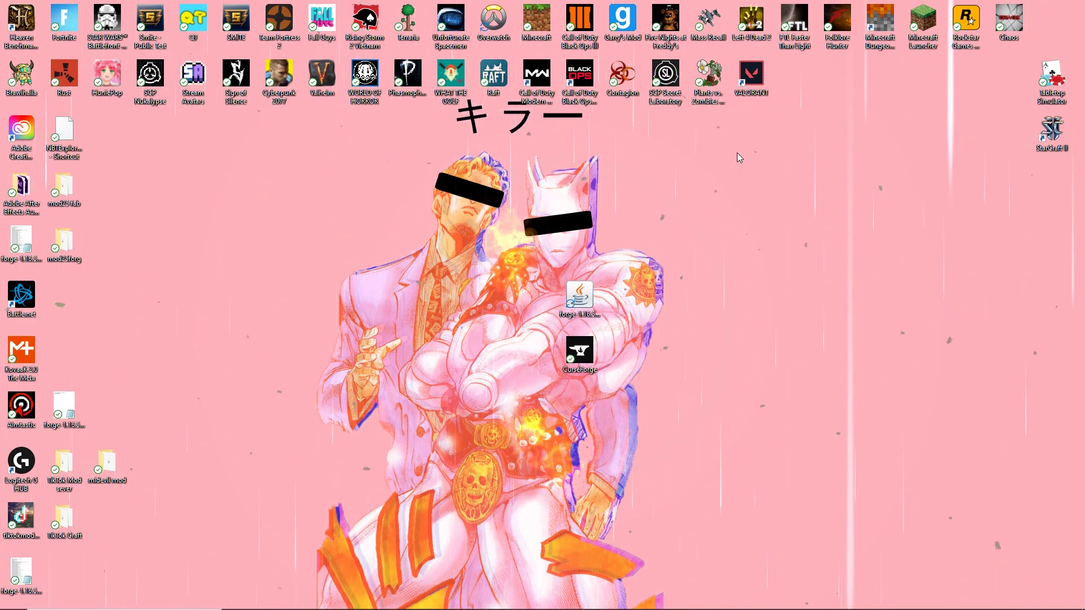
mouse_move(737, 609)
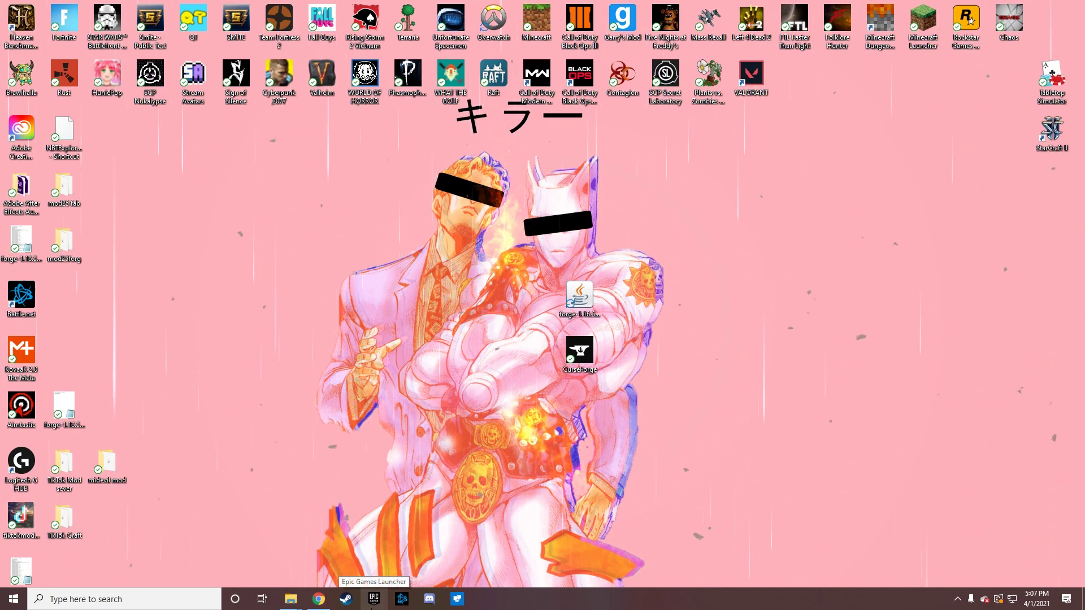
mouse_move(313, 606)
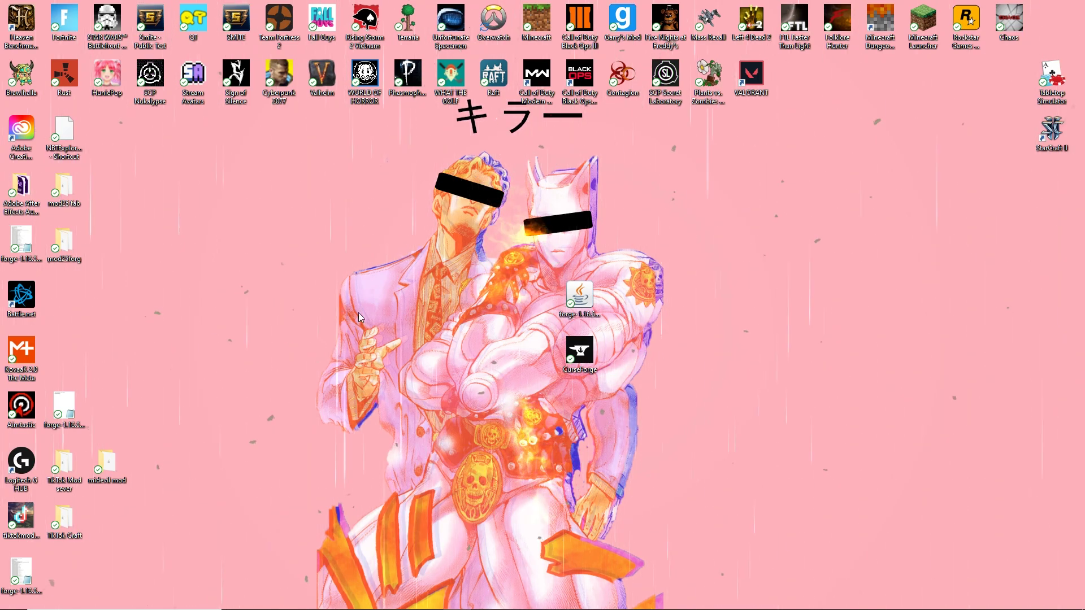
left_click(414, 307)
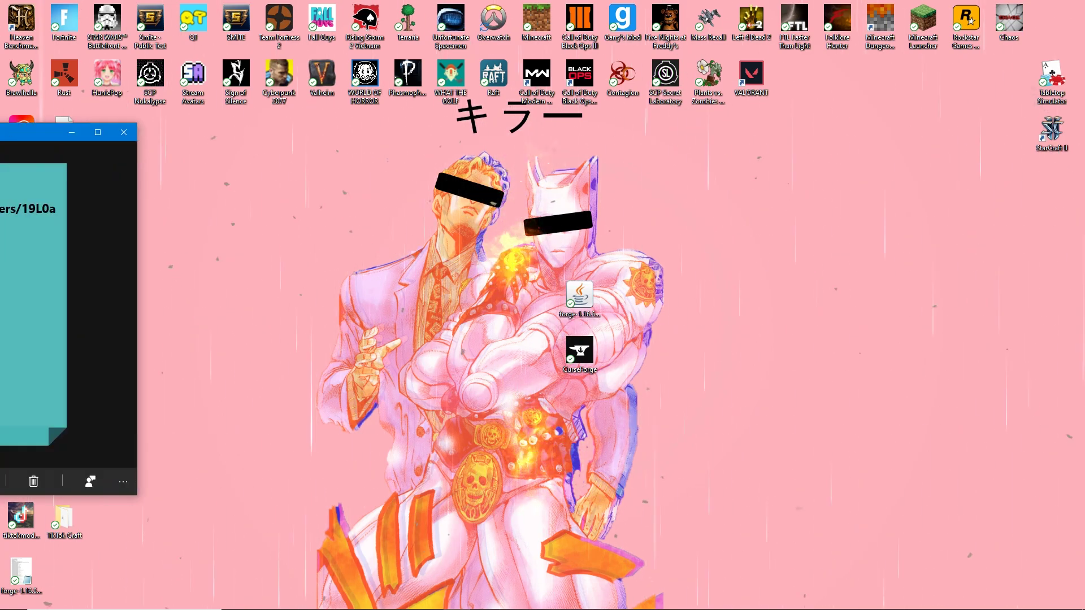
Copy the mod pack's Google Drive folder link from the Dark Note note, then minimize the note
left_click_drag(102, 131, 403, 146)
left_click_drag(376, 272, 271, 225)
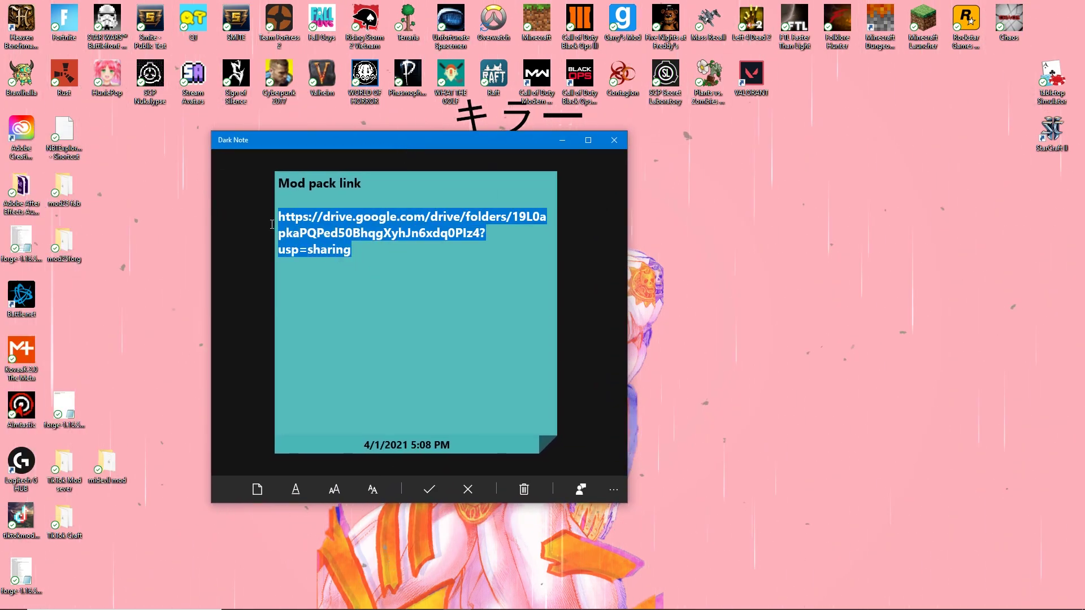
right_click(335, 240)
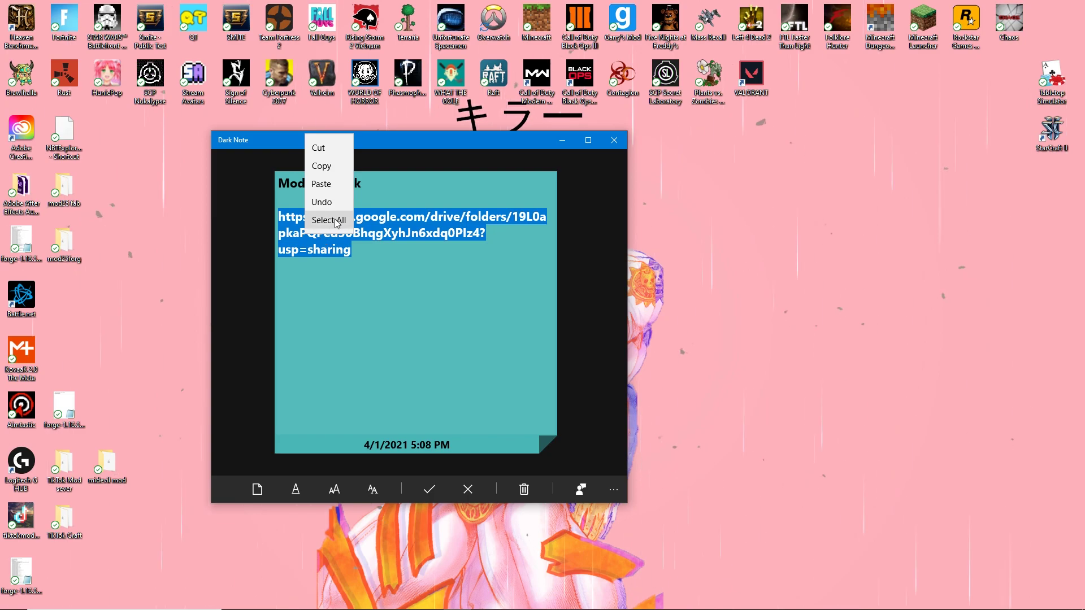
left_click(322, 167)
left_click(564, 145)
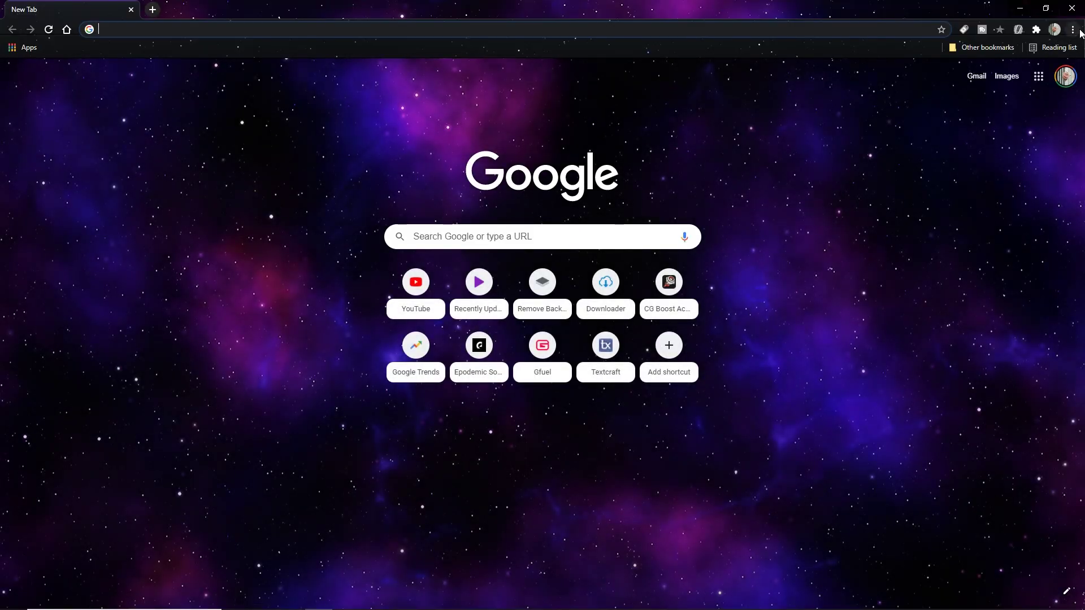
Paste the copied Drive link into a new incognito window to load the TikTok Craft folder
left_click(1073, 30)
left_click(989, 72)
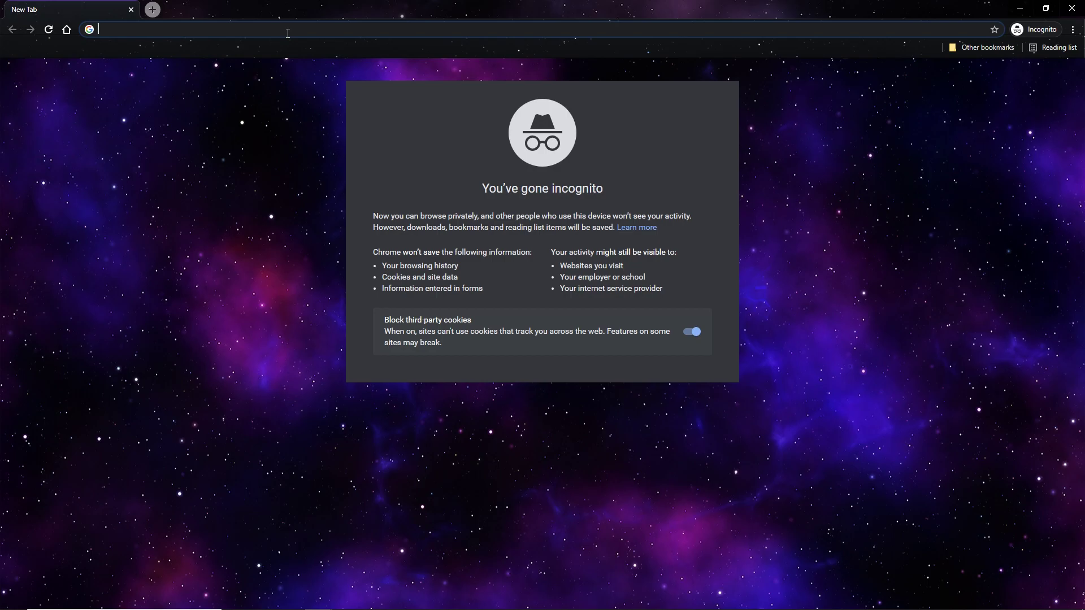
key("ctrl+v")
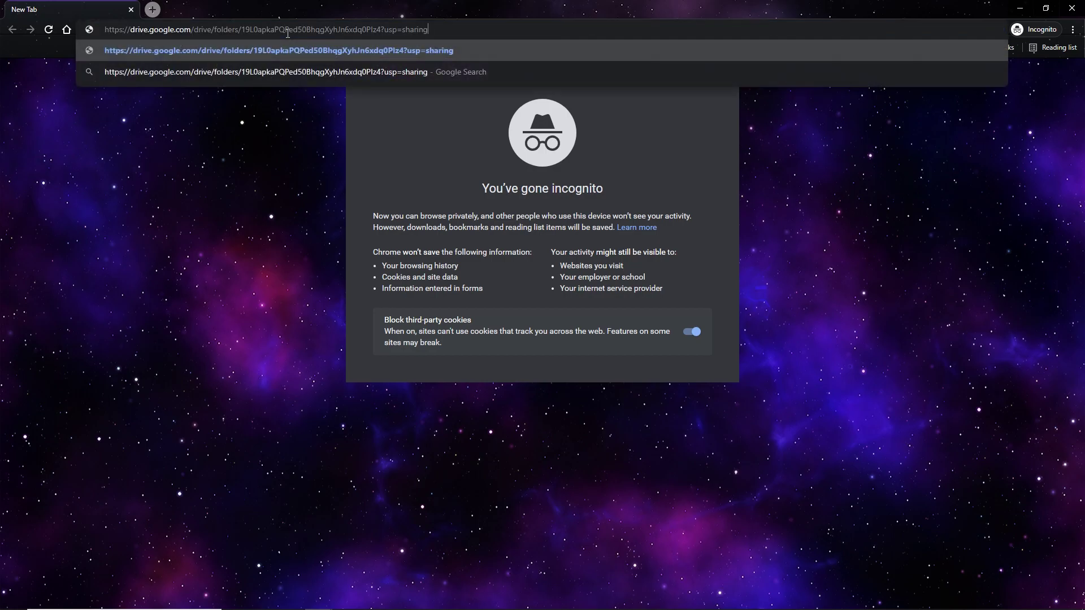
key("Return")
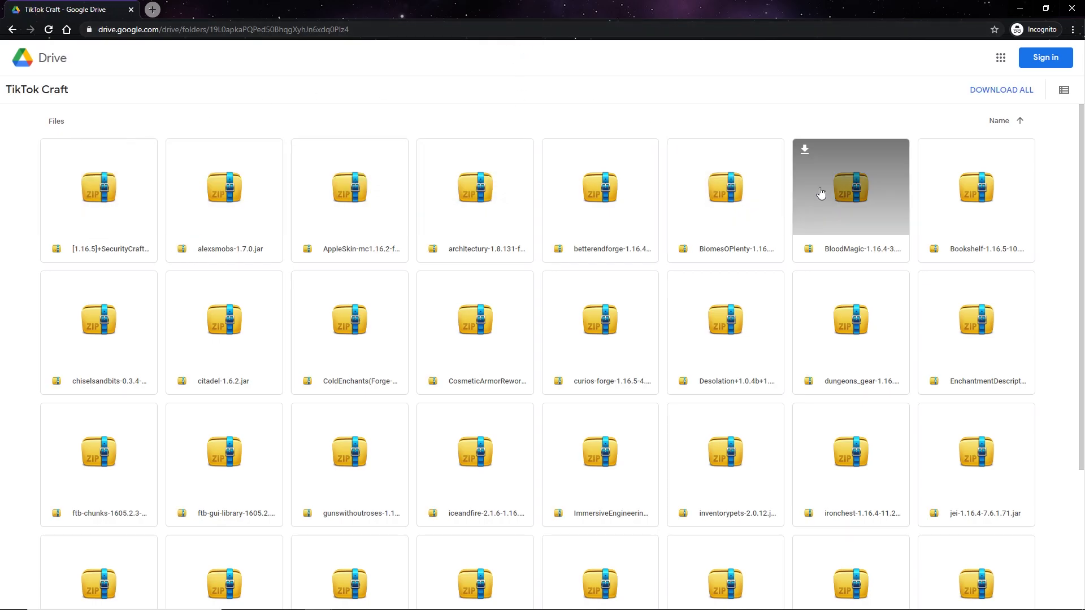
Download the whole TikTok Craft Drive folder as a zip, then close Chrome
scroll(791, 265, "down", 4)
scroll(840, 447, "up", 4)
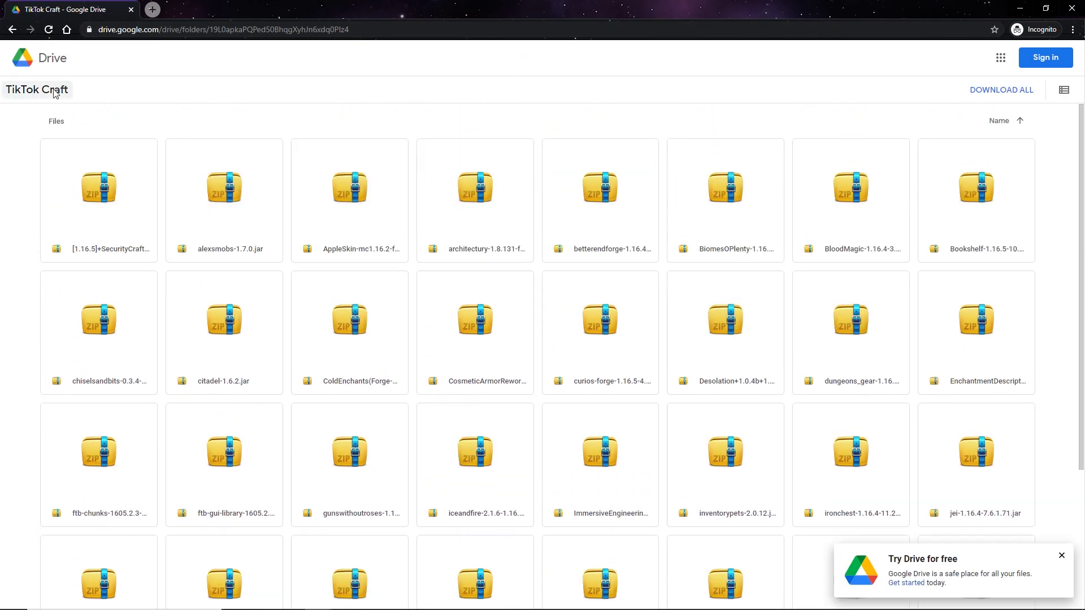
left_click(1010, 96)
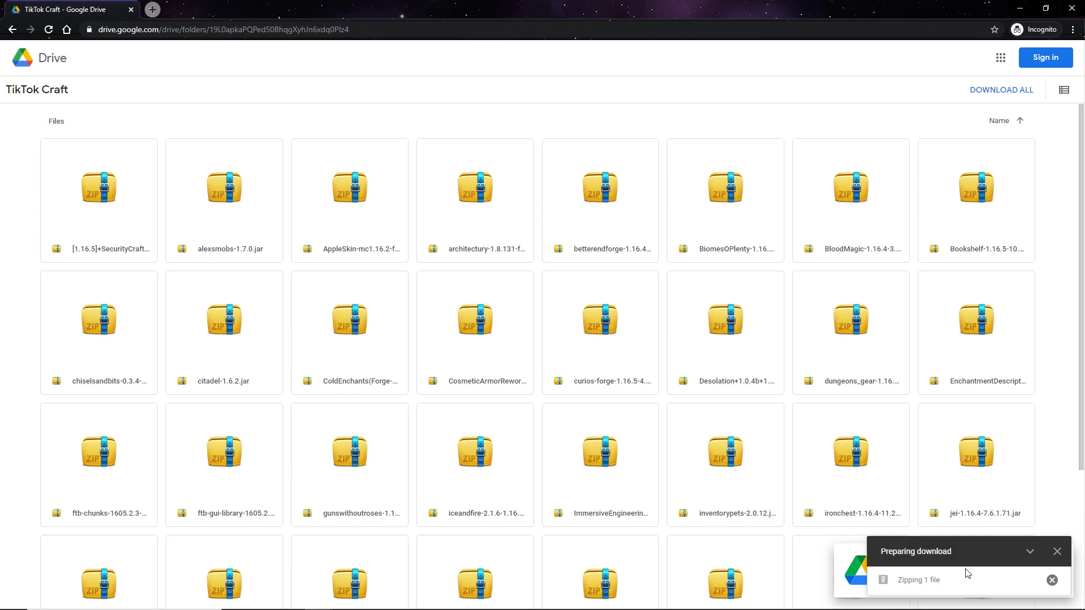
scroll(978, 436, "down", 2)
scroll(896, 380, "up", 2)
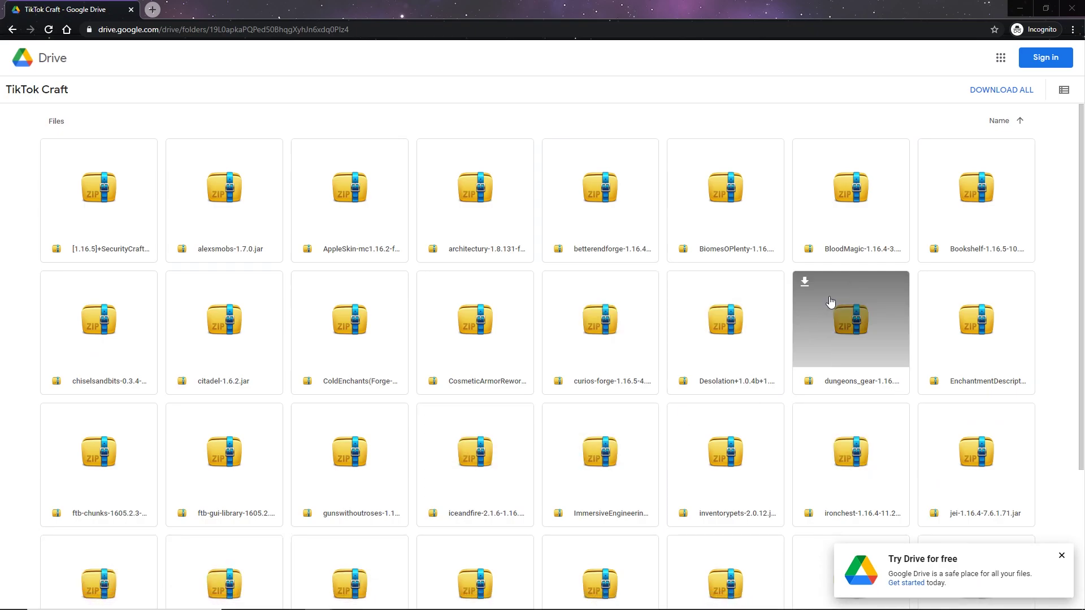
left_click(1072, 9)
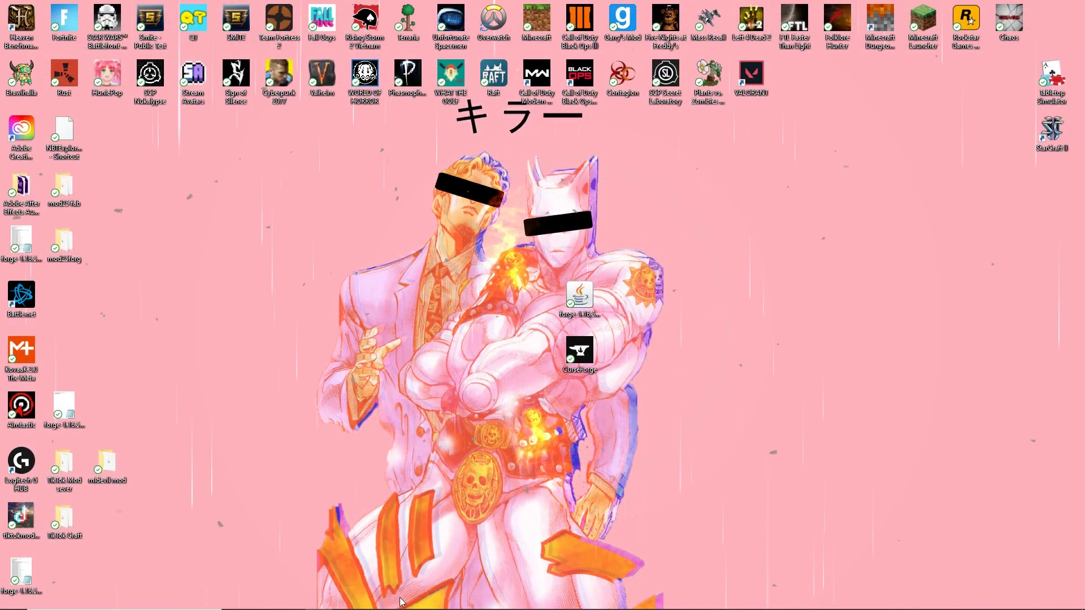
Move the downloaded TikTok Craft zip from Downloads onto the desktop
mouse_move(293, 597)
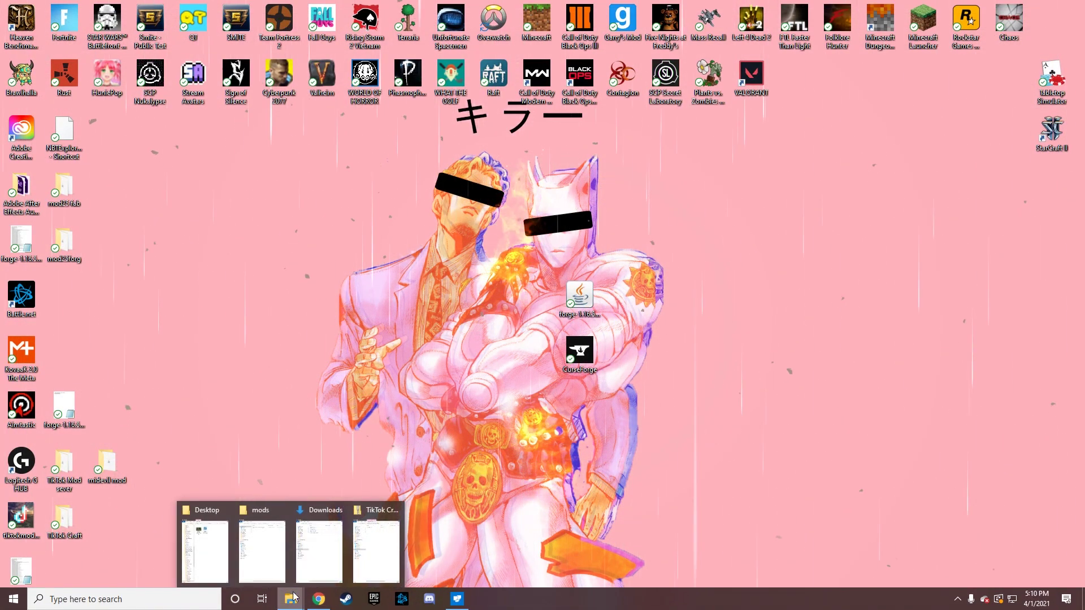
left_click(312, 557)
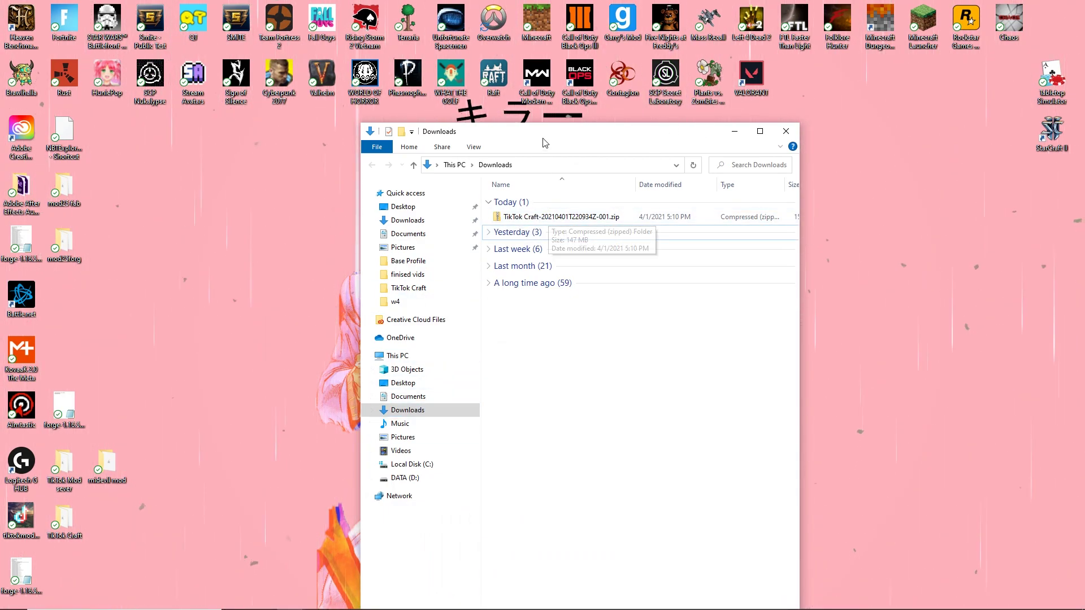
left_click_drag(542, 137, 757, 114)
left_click(743, 195)
left_click_drag(743, 195, 363, 351)
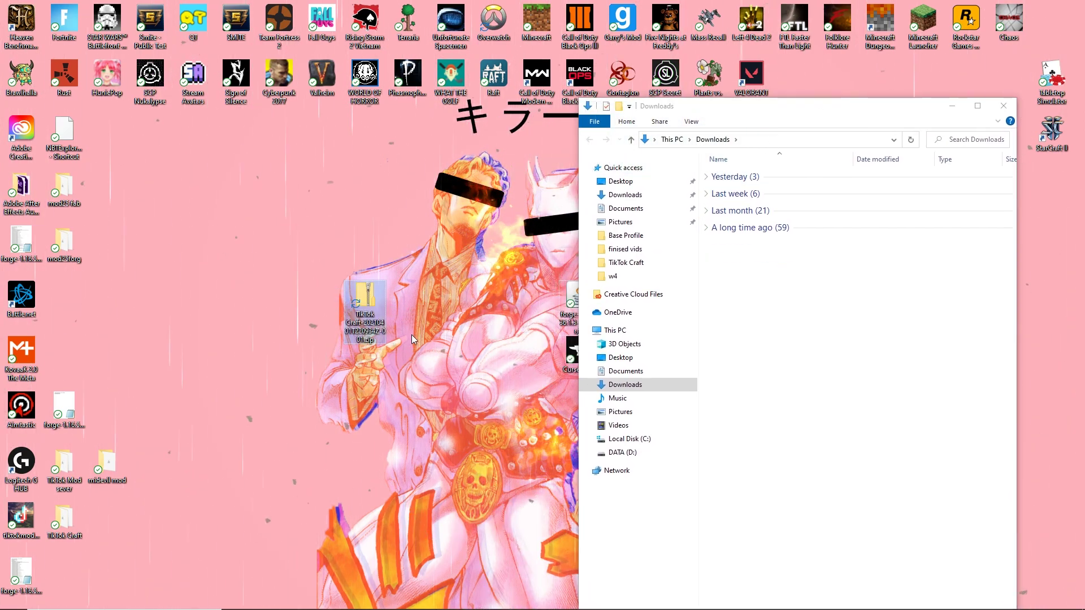
left_click(1004, 106)
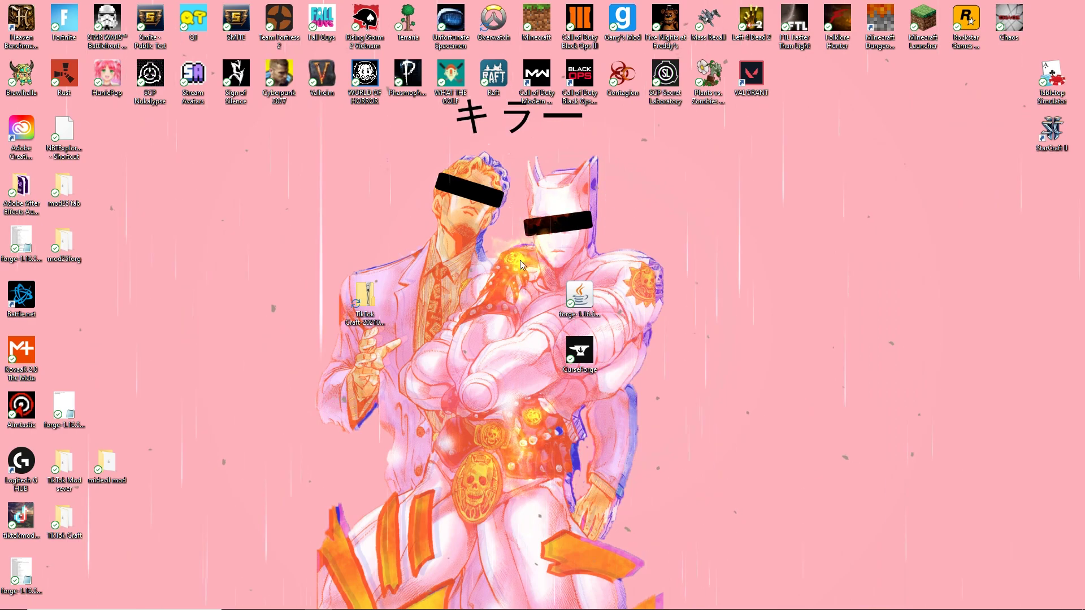
Extract the zip on the desktop and check the TikTok Craft subfolder of 34 jars
right_click(364, 310)
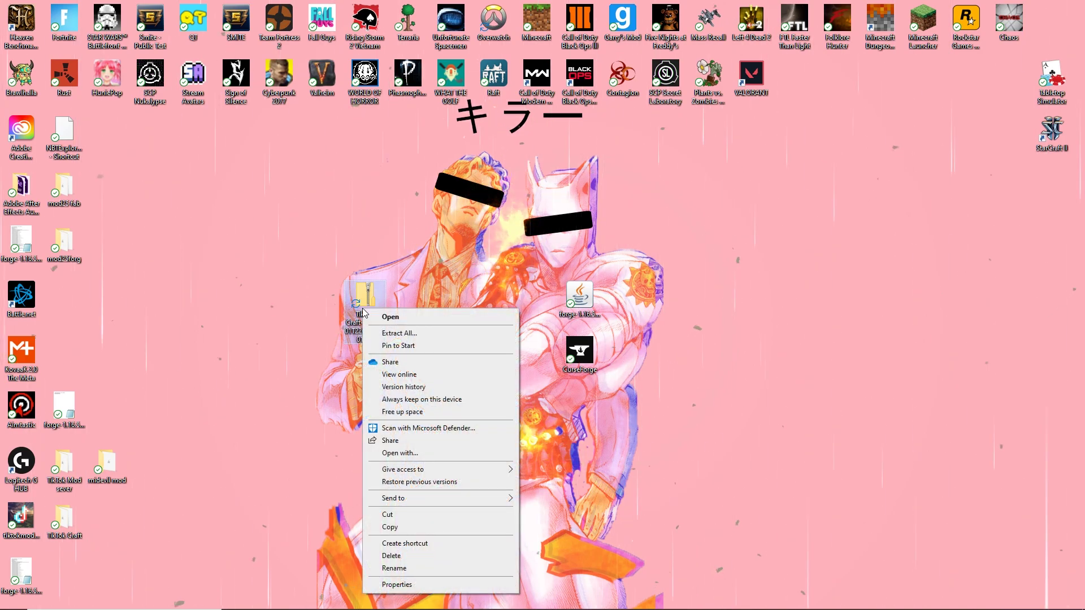
left_click(409, 334)
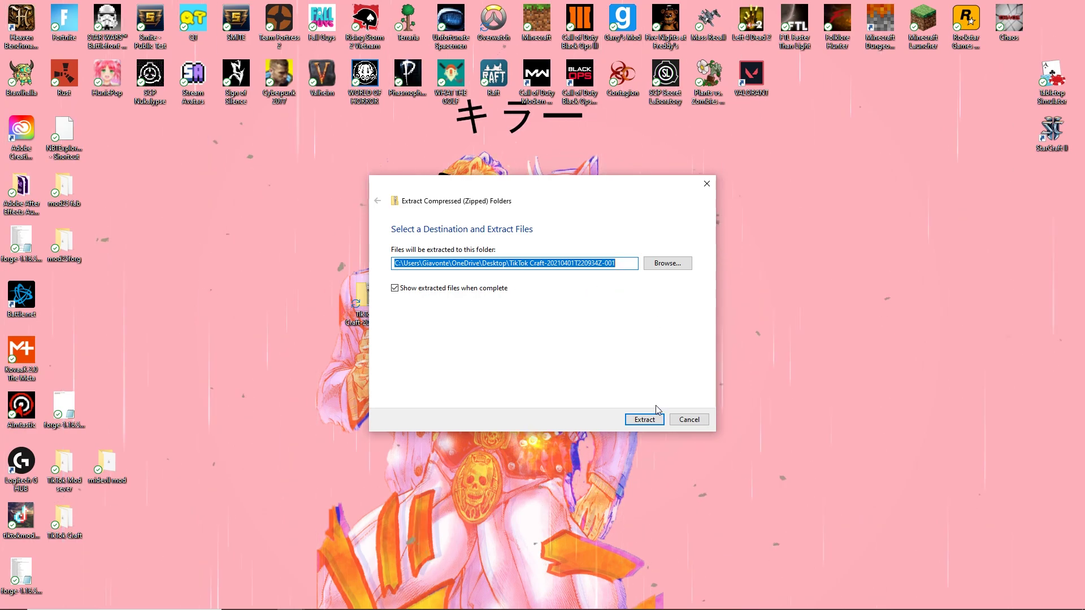
left_click(647, 421)
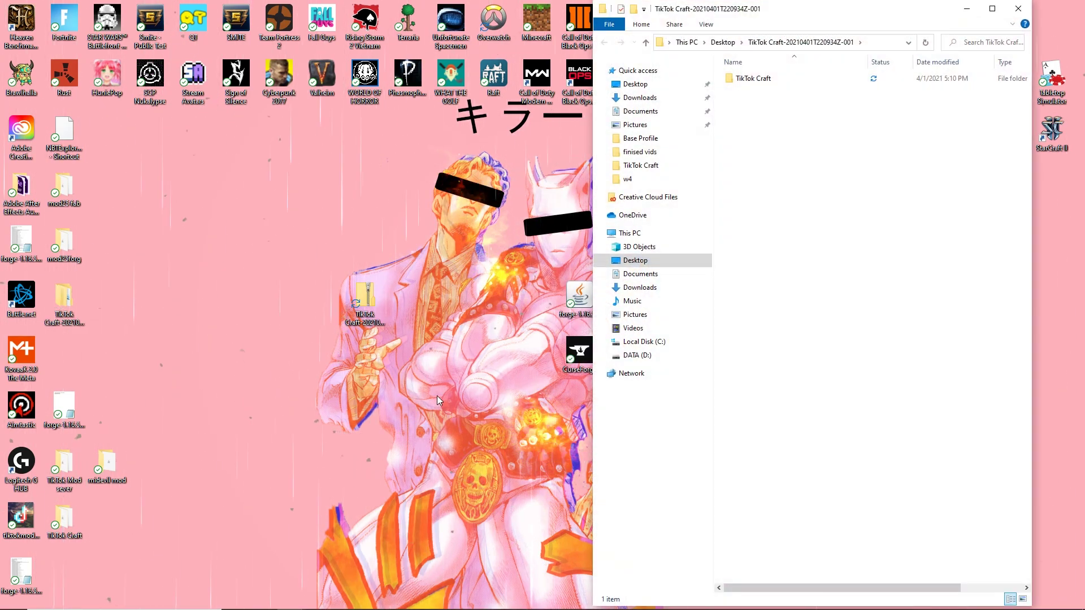
double_click(750, 82)
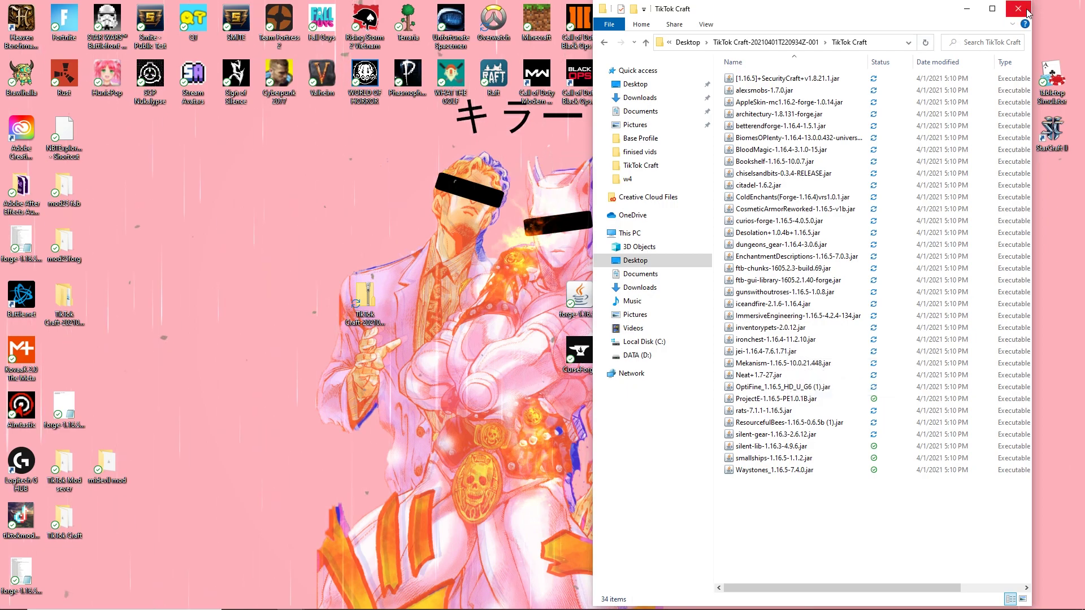
left_click(1018, 9)
double_click(64, 299)
double_click(767, 78)
left_click(1033, 8)
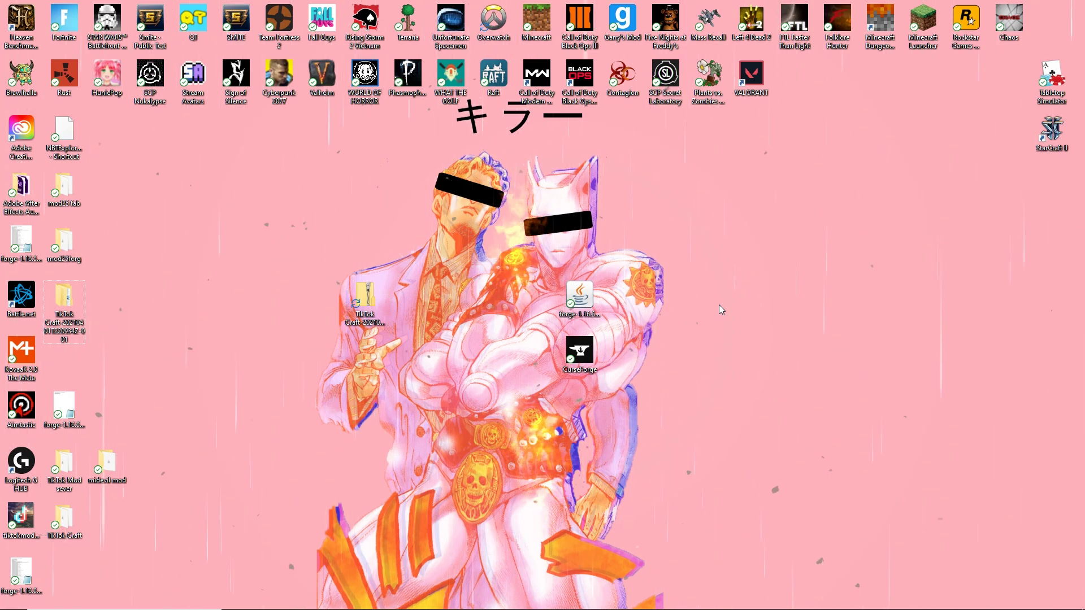
Run %appdata% to open the Roaming folder, then go into .minecraft
key("super+r")
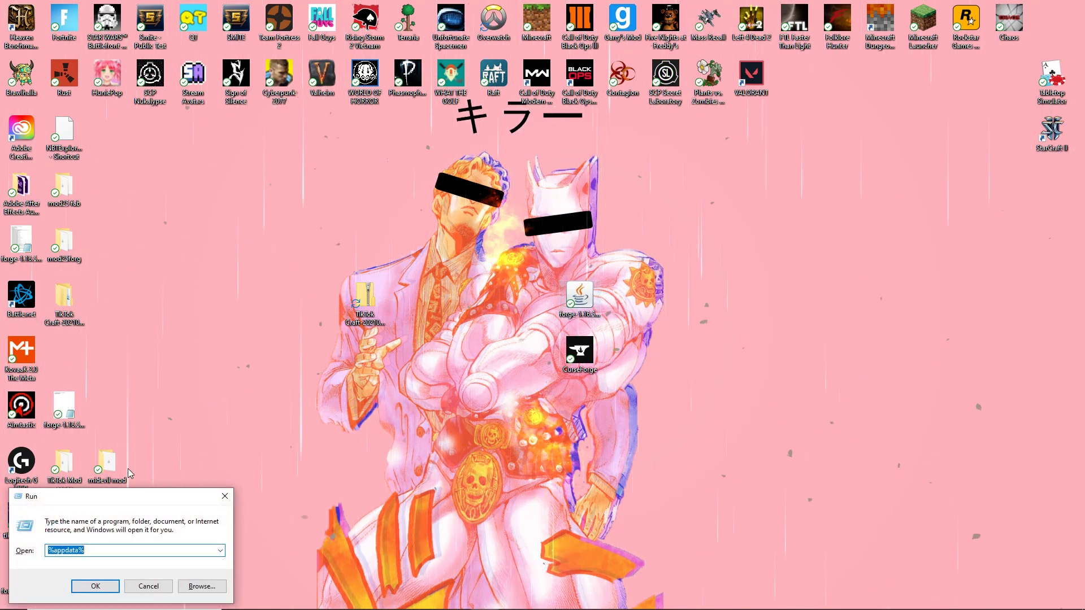
left_click_drag(75, 497, 547, 172)
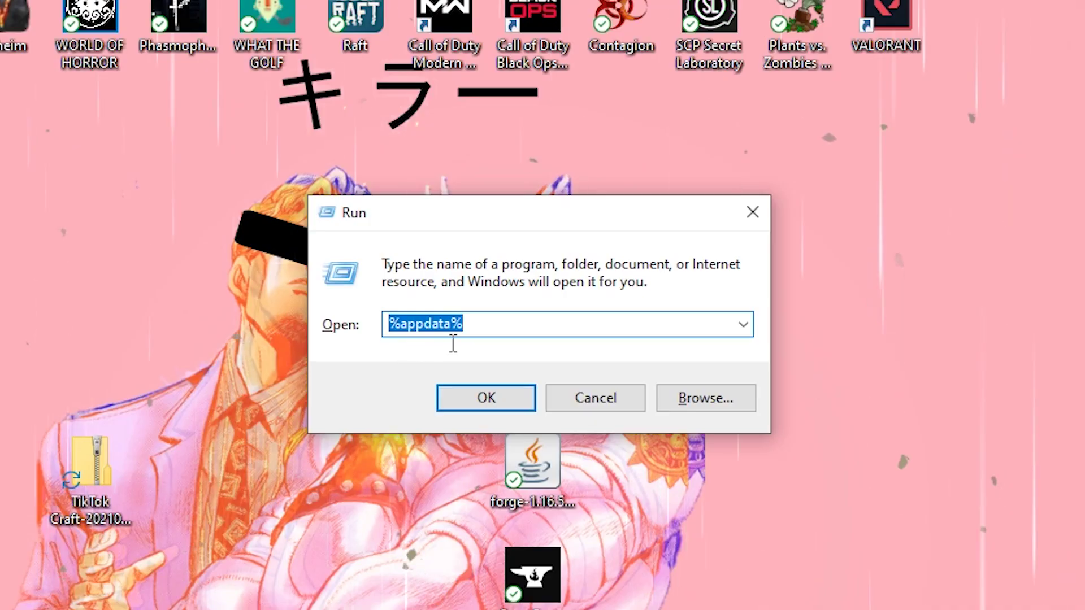
left_click(560, 232)
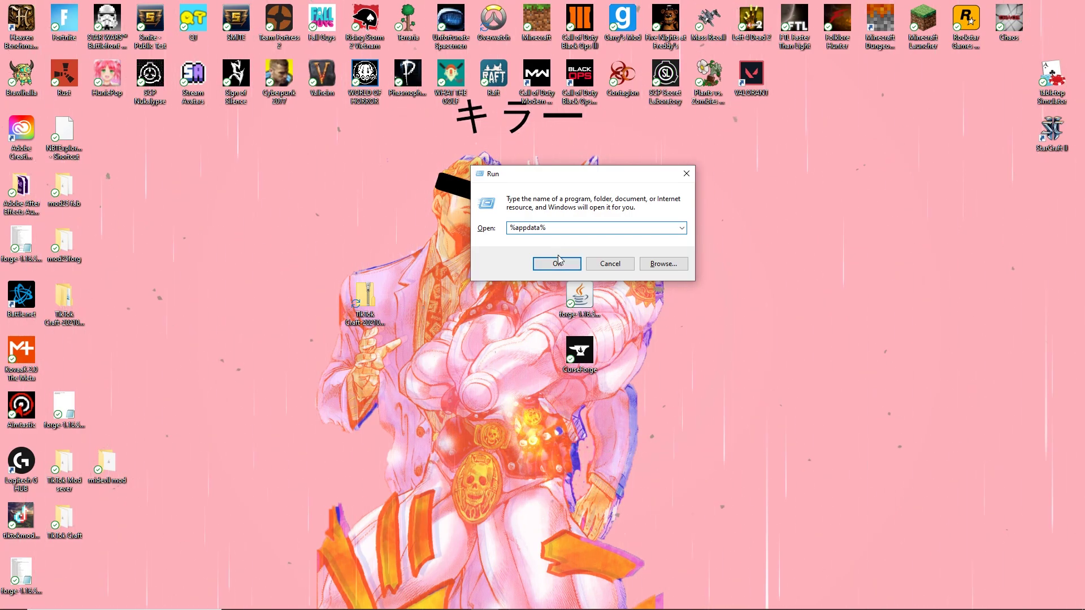
left_click(558, 255)
left_click_drag(785, 18, 465, 41)
double_click(465, 104)
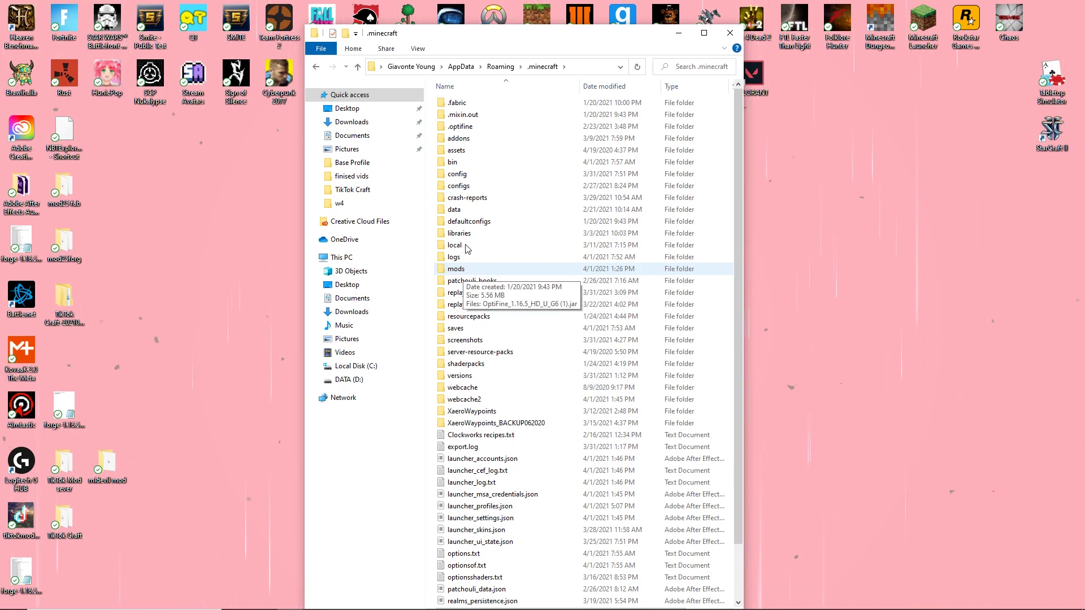
Open the .minecraft mods folder and shift its window to the right
right_click(471, 94)
mouse_move(506, 219)
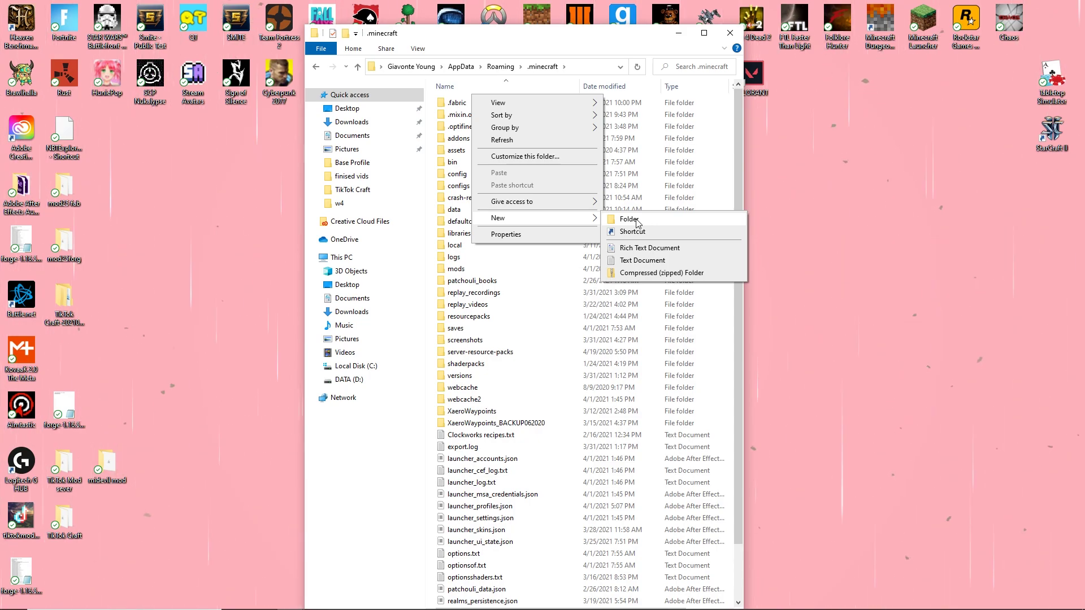
left_click(380, 441)
double_click(457, 269)
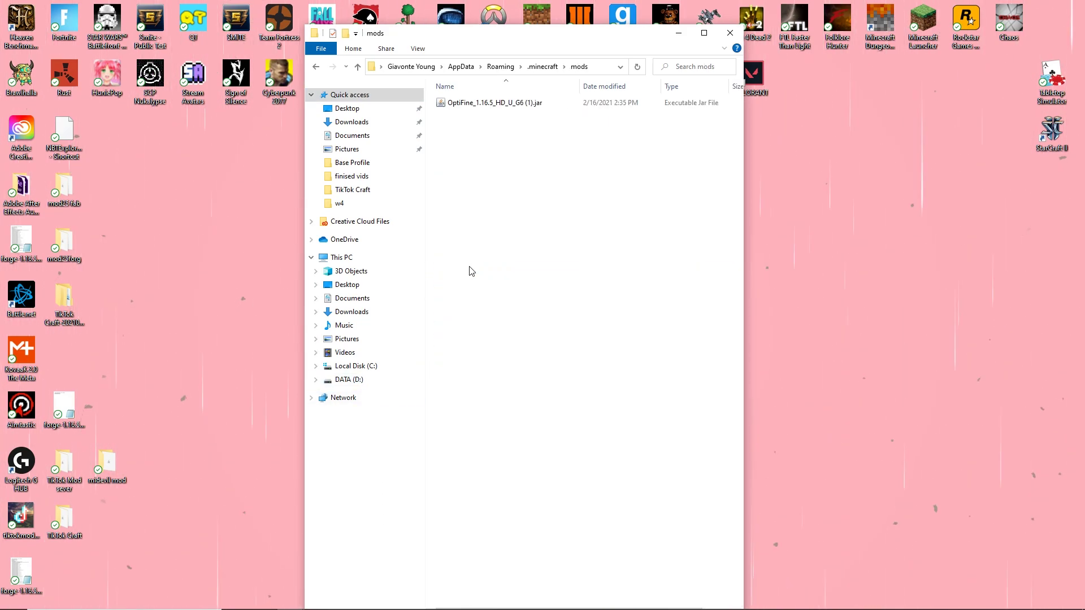
left_click_drag(499, 35, 603, 29)
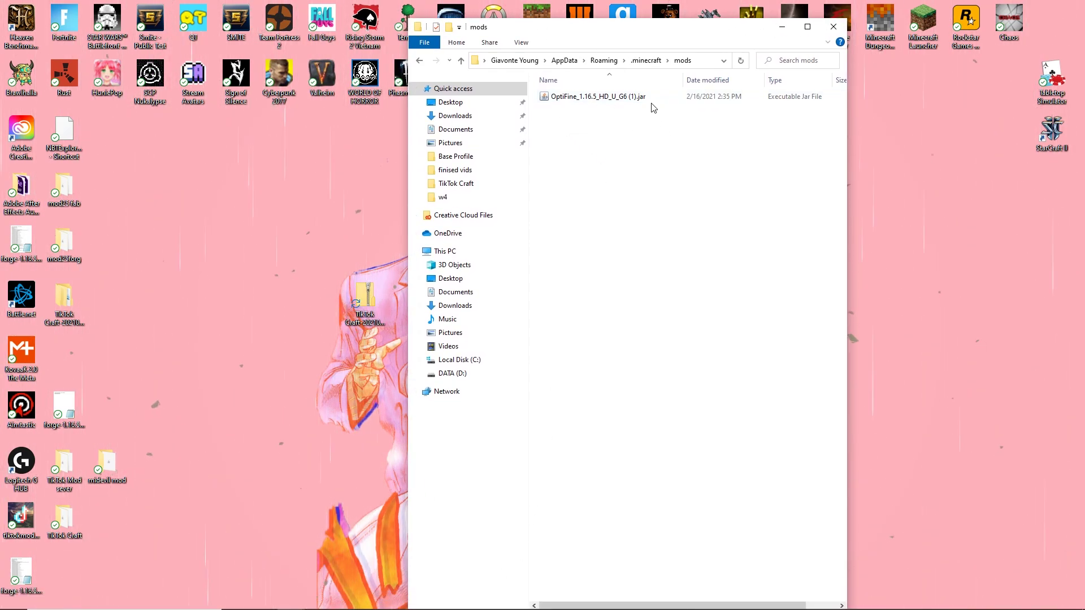
left_click_drag(652, 27, 729, 12)
Tuck the zip among the left desktop icons and open the extracted TikTok Craft folder beside mods
left_click_drag(365, 297, 392, 246)
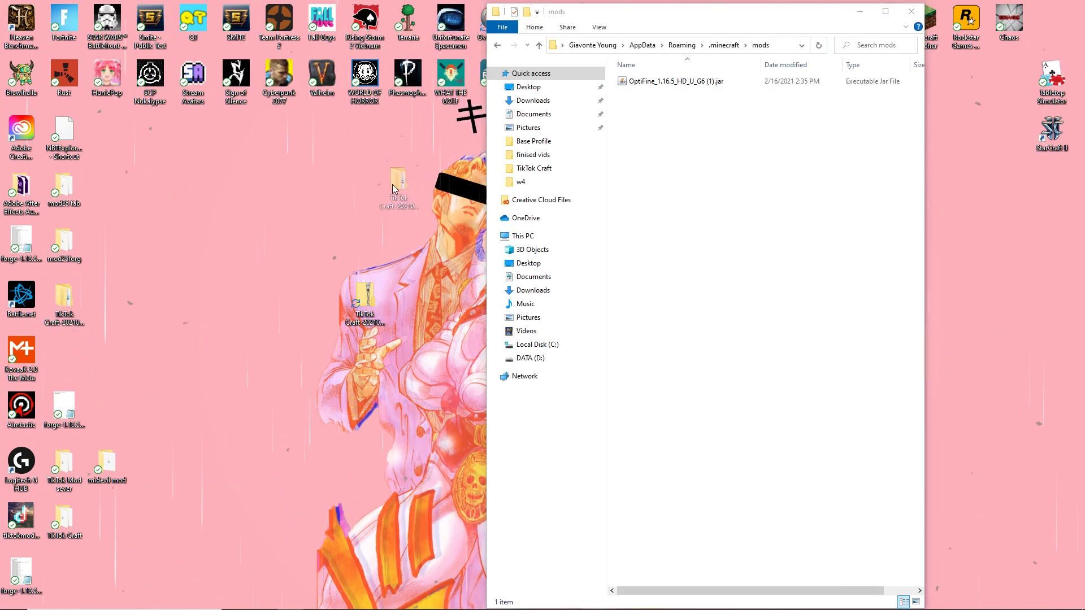
left_click_drag(358, 303, 65, 308)
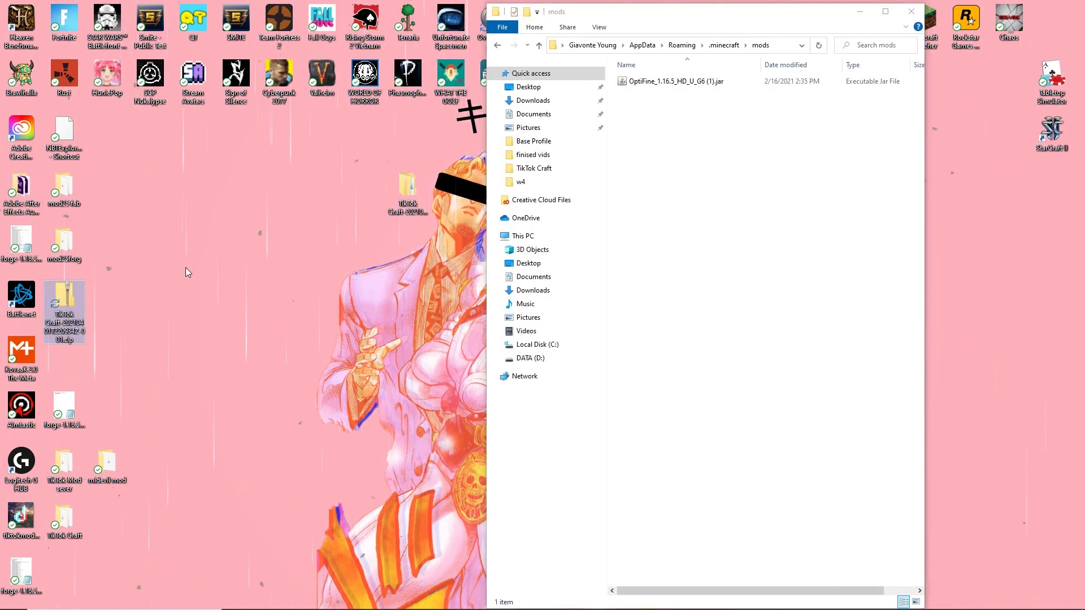
double_click(416, 187)
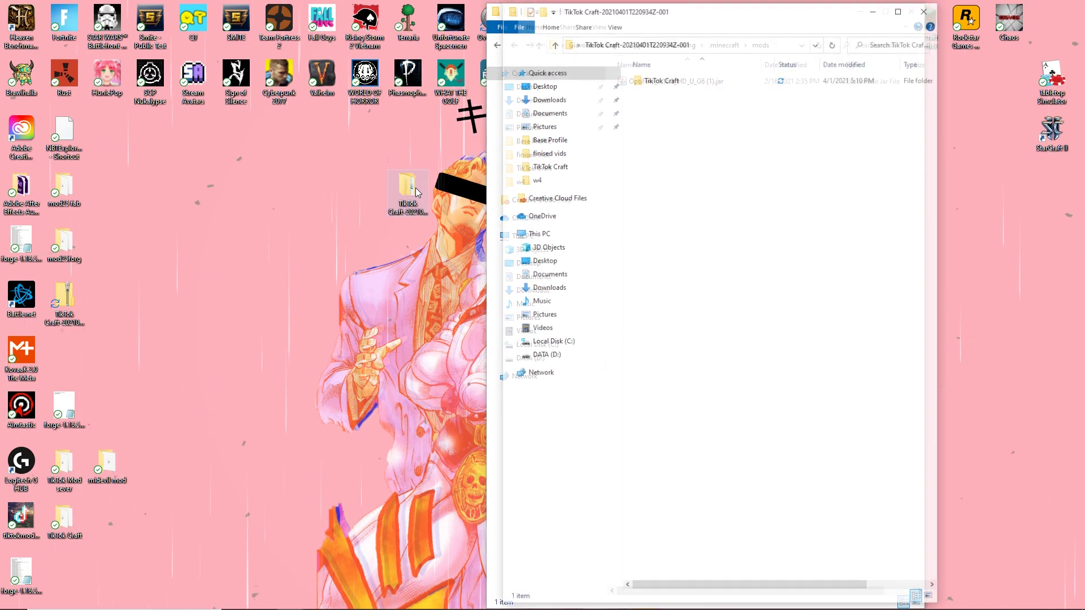
left_click_drag(623, 12, 166, 81)
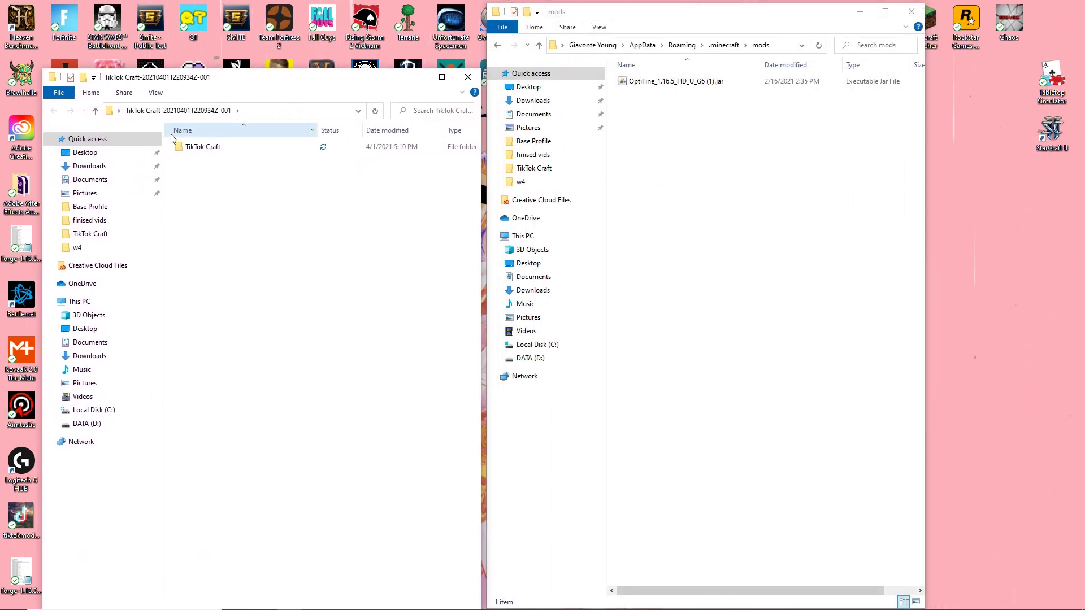
Move all TikTok Craft jars into mods, skipping the duplicate OptiFine file, then close the window
double_click(202, 146)
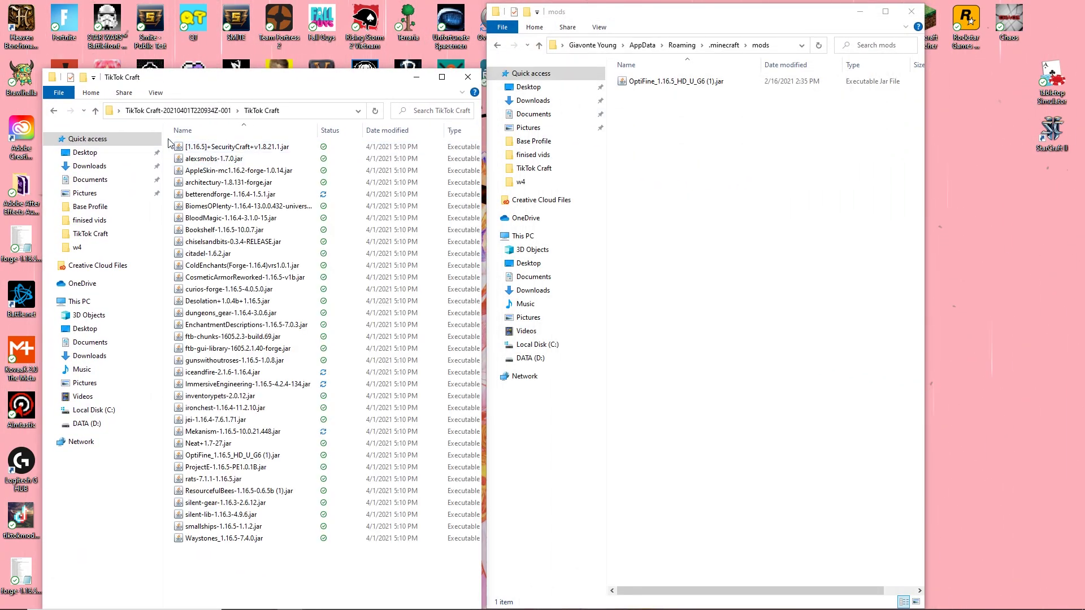
key("ctrl+a")
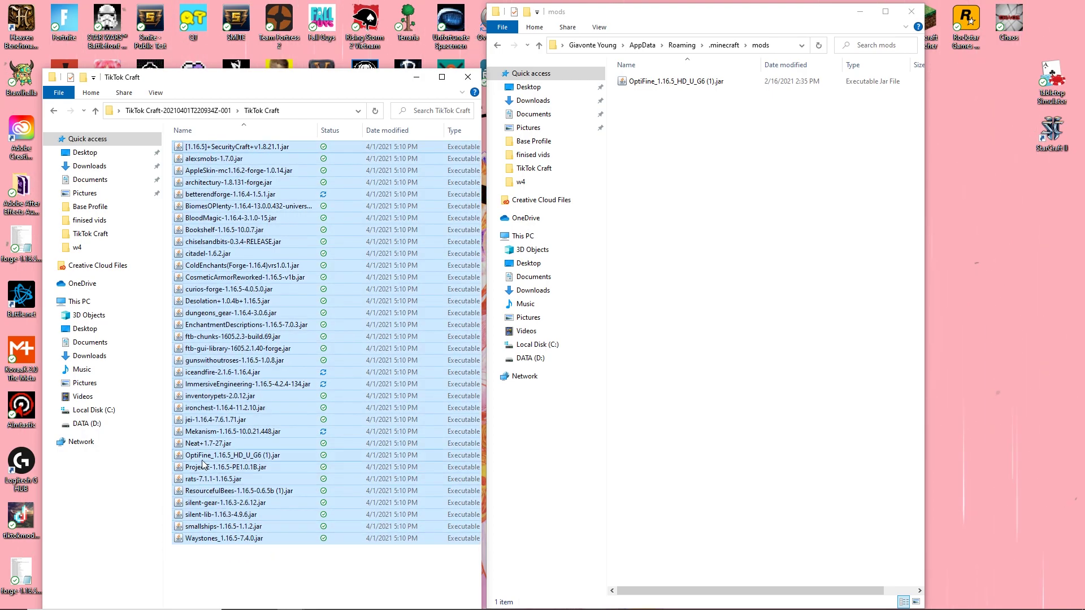
left_click_drag(689, 283, 698, 266)
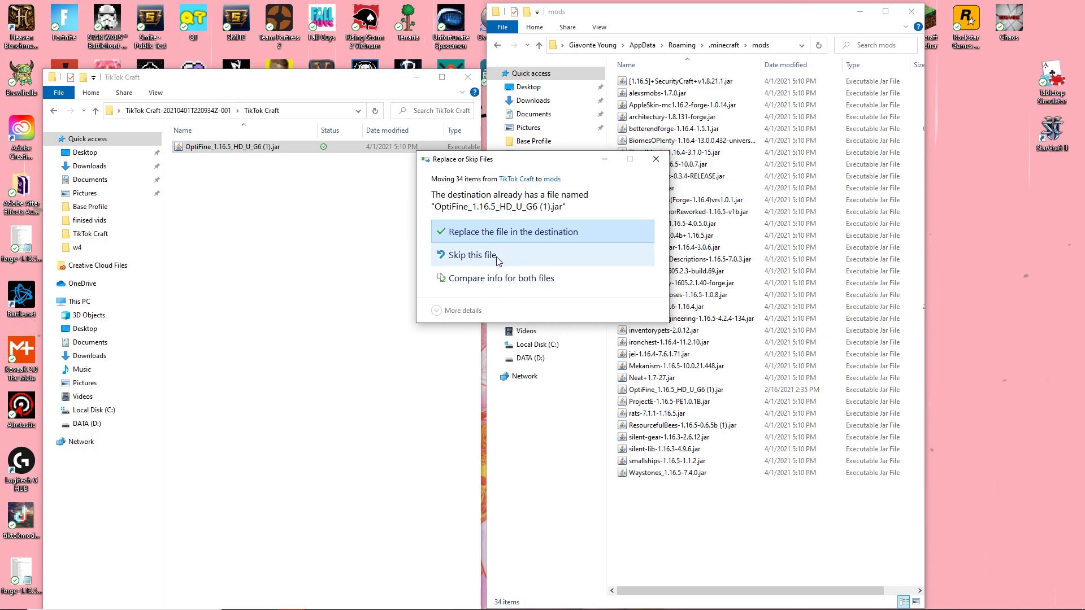
left_click(497, 258)
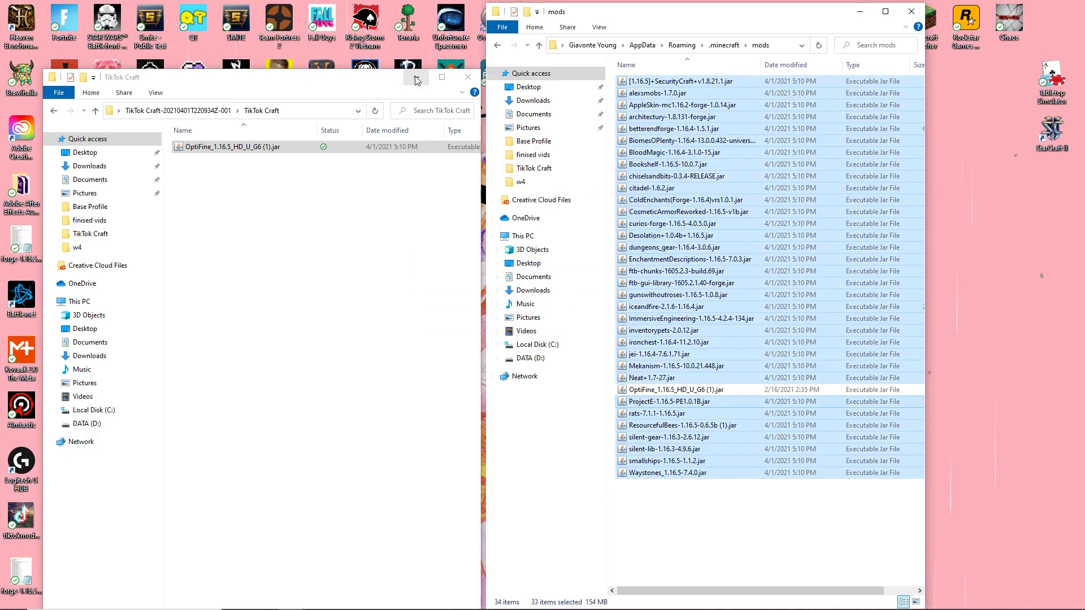
left_click(421, 79)
double_click(708, 16)
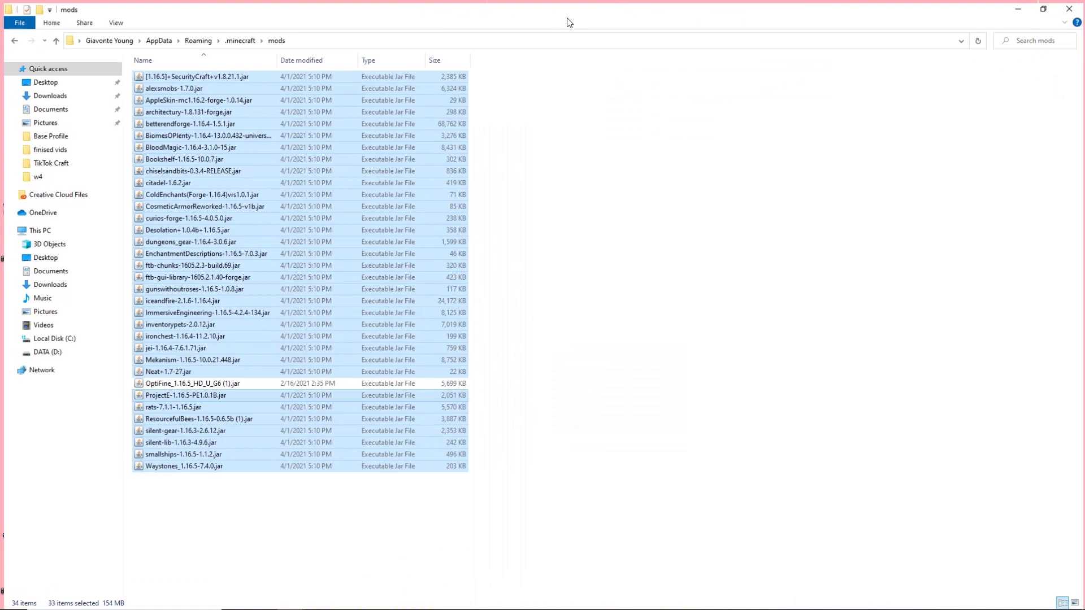
left_click(433, 284)
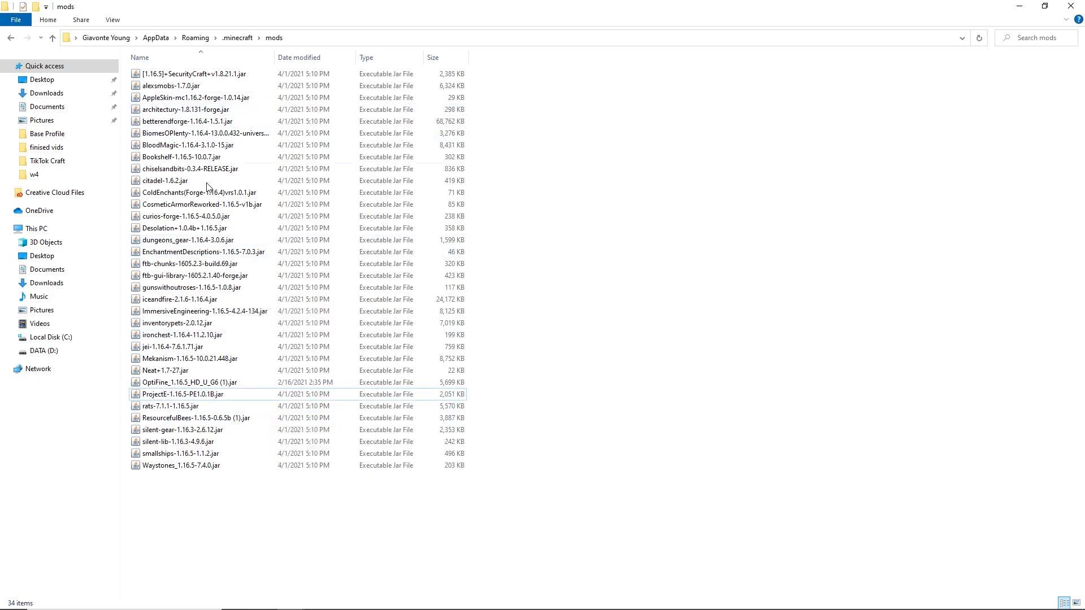
left_click(1070, 7)
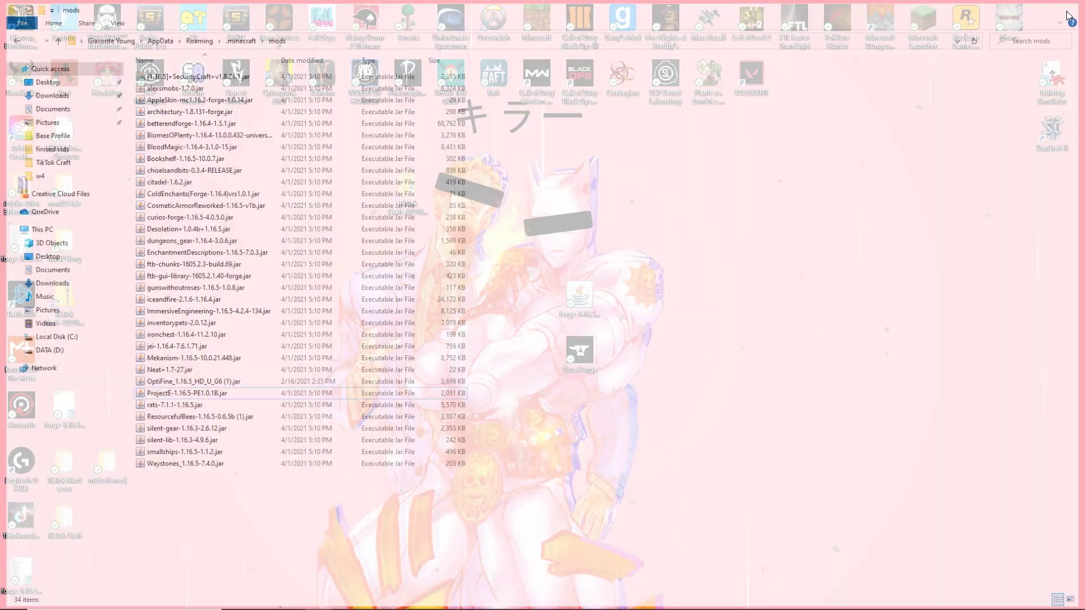